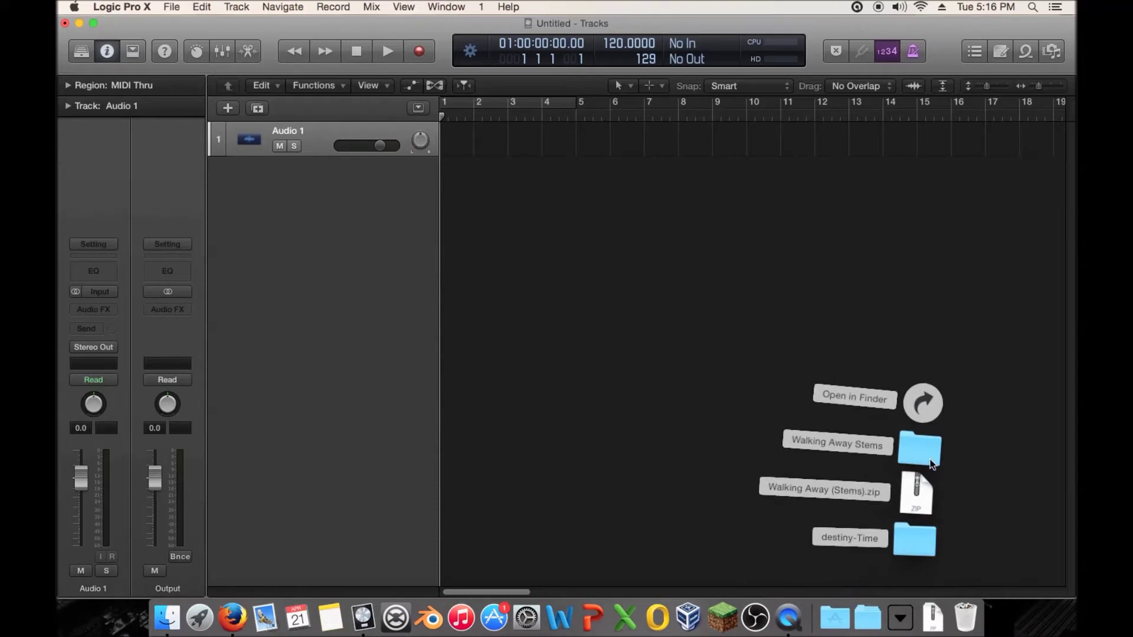
# - Import Vocal.wav and time.mp3 from the destiny-Time folder onto new audio tracks starting at bar 1
pyautogui.click(914, 538)
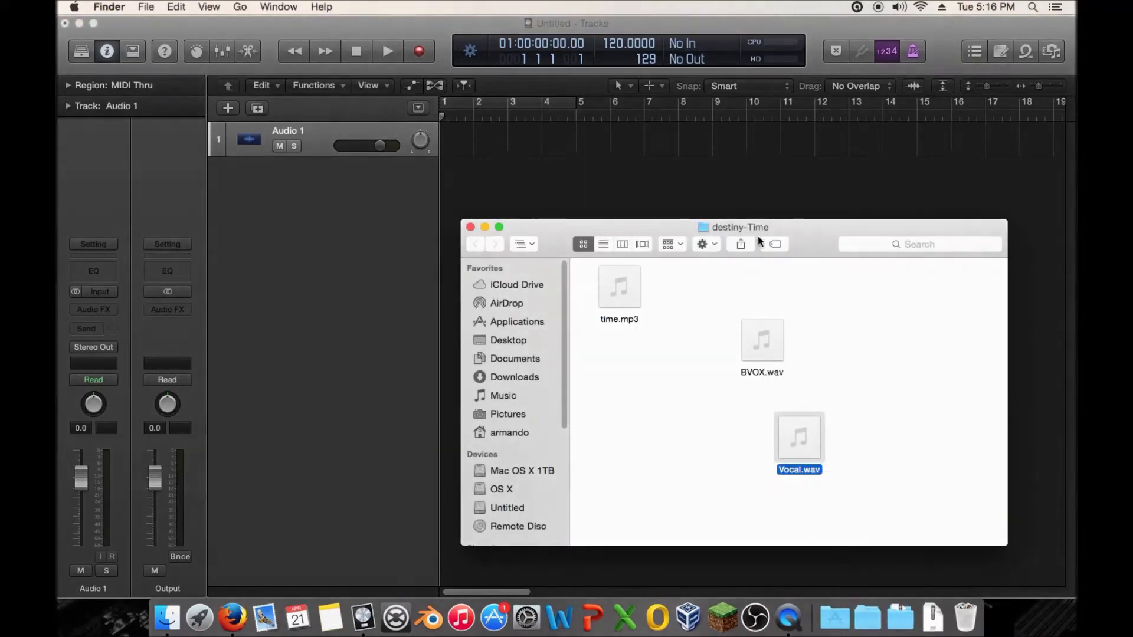
pyautogui.moveTo(811, 243); pyautogui.dragTo(858, 244)
pyautogui.moveTo(854, 434); pyautogui.dragTo(392, 205)
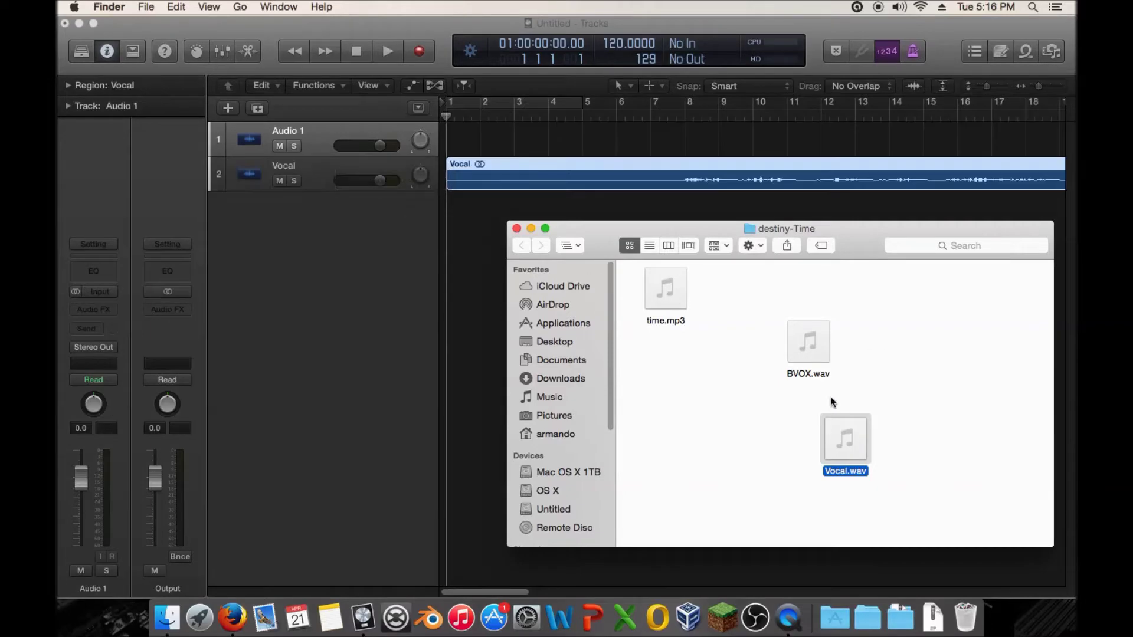
pyautogui.click(904, 353)
pyautogui.moveTo(653, 273); pyautogui.dragTo(376, 231)
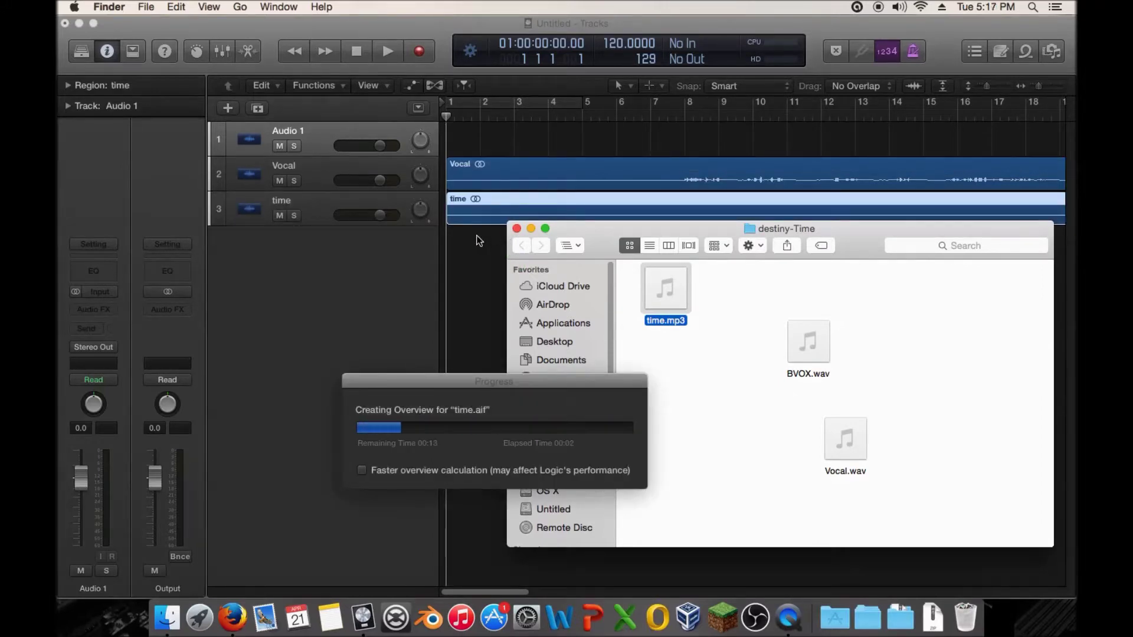
pyautogui.click(479, 241)
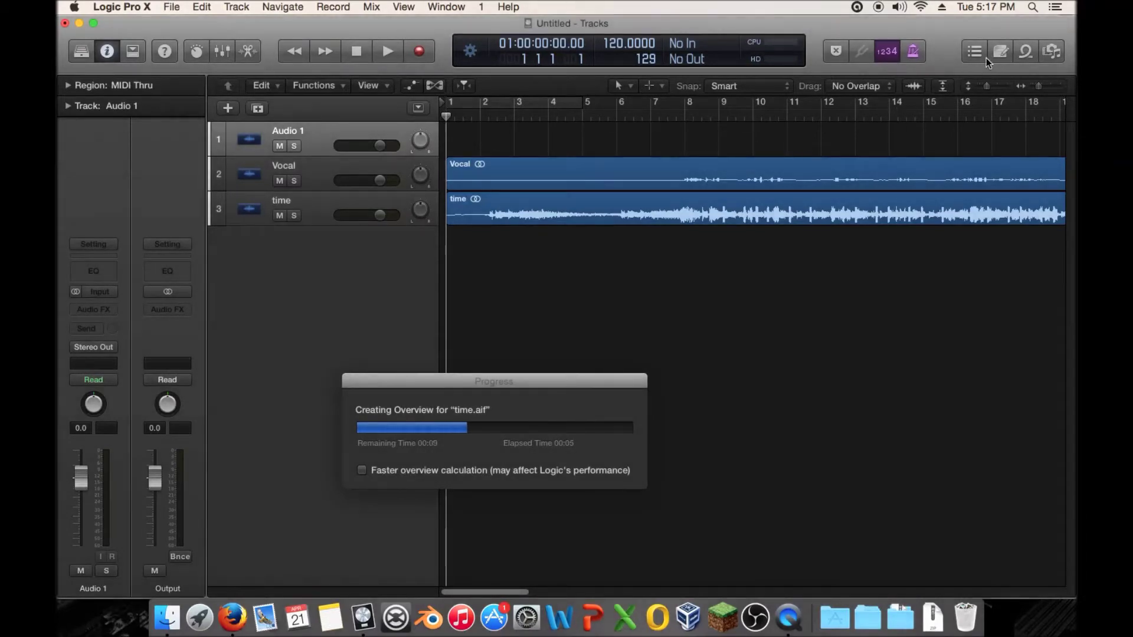
# - Set the project tempo to 124 BPM and bring the playhead back to the start
pyautogui.doubleClick(614, 48)
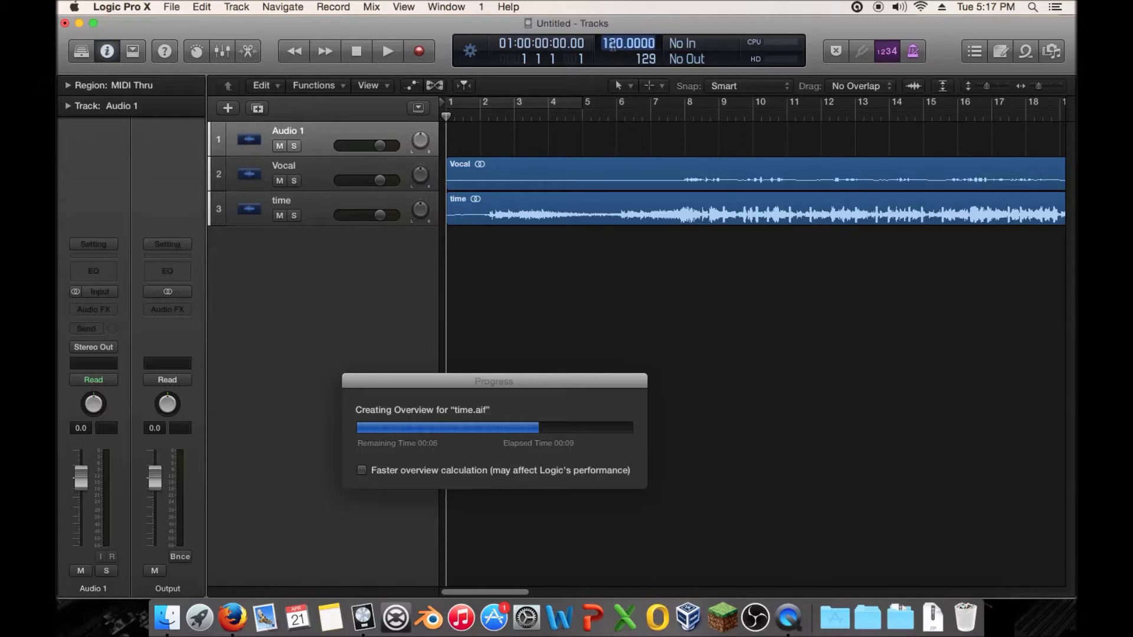
pyautogui.write('124')
pyautogui.press('Return')
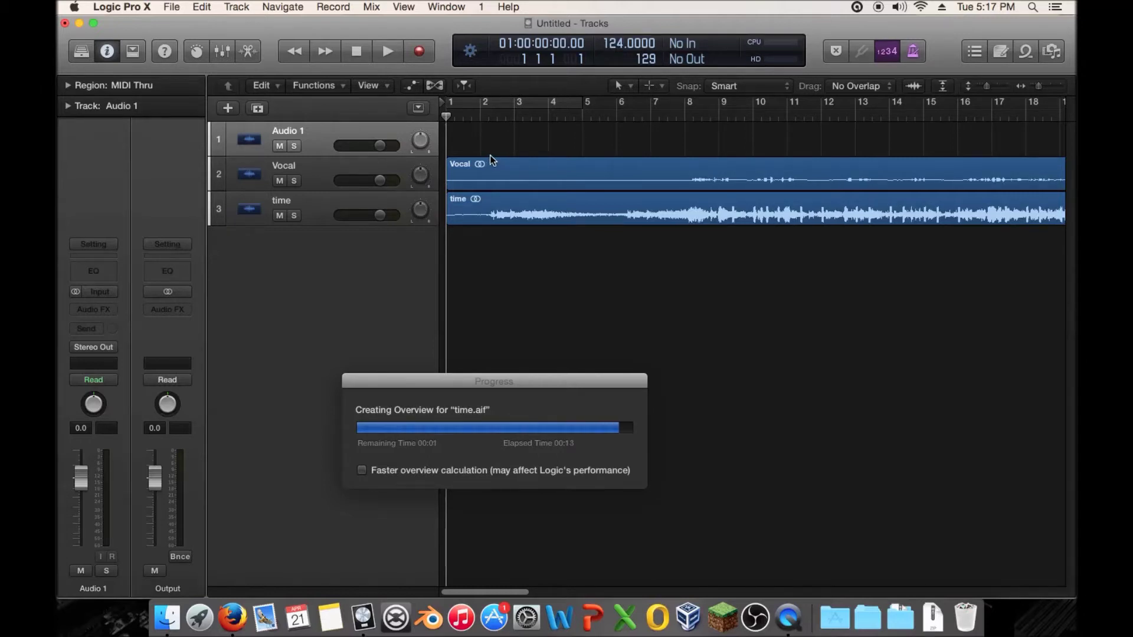
pyautogui.moveTo(670, 124); pyautogui.dragTo(472, 124)
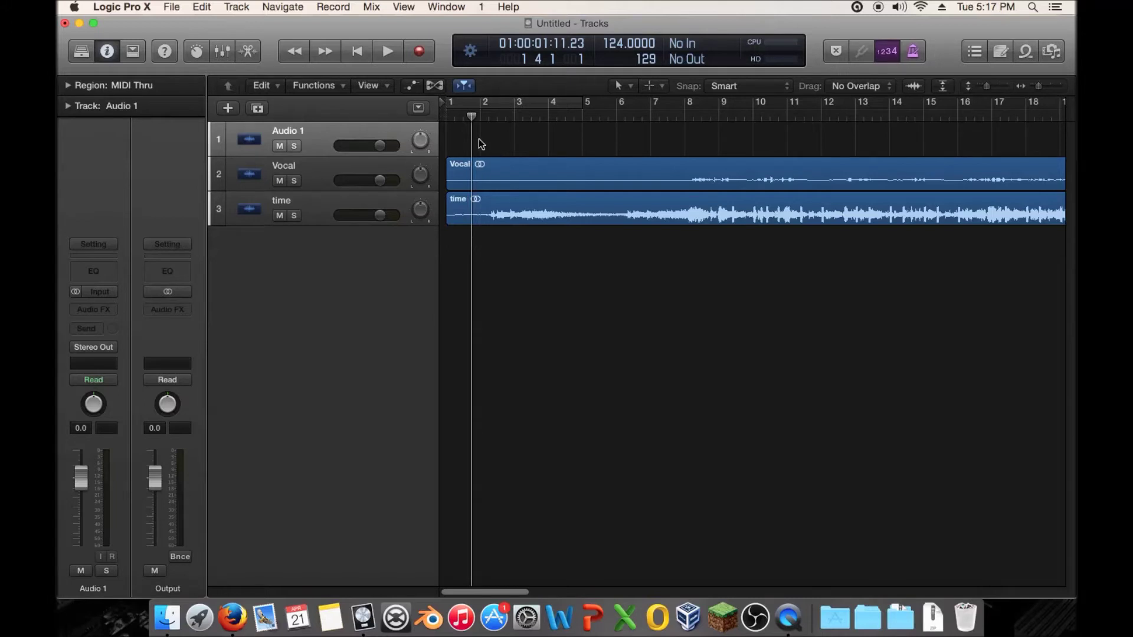
pyautogui.moveTo(472, 117); pyautogui.dragTo(445, 118)
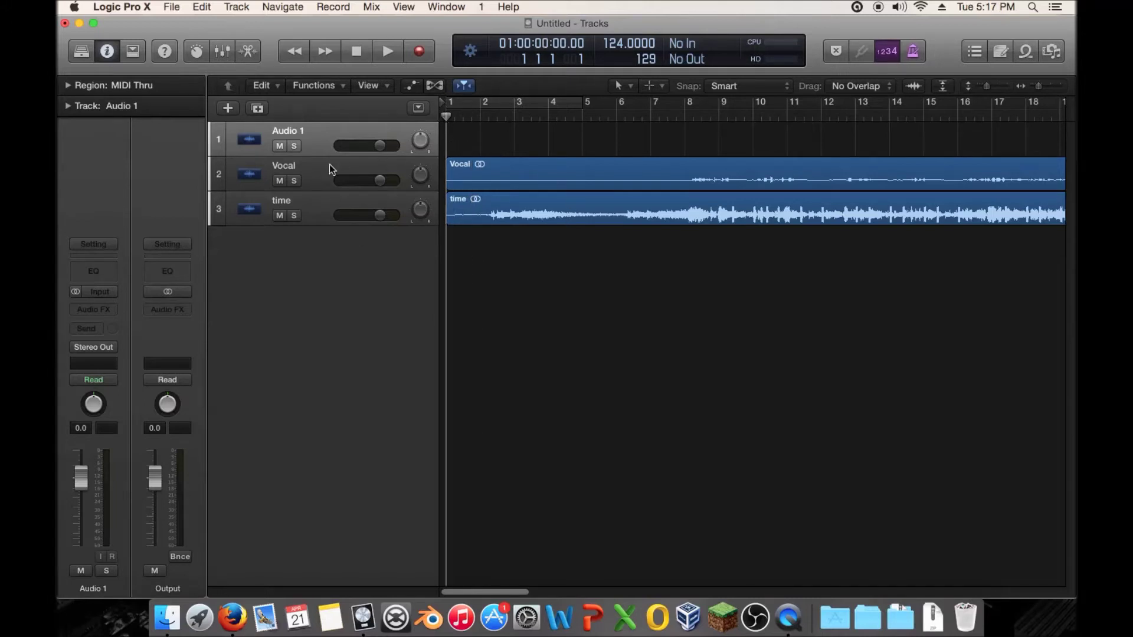
# - Mute the time track and briefly play the Vocal track from about bar 8
pyautogui.click(308, 196)
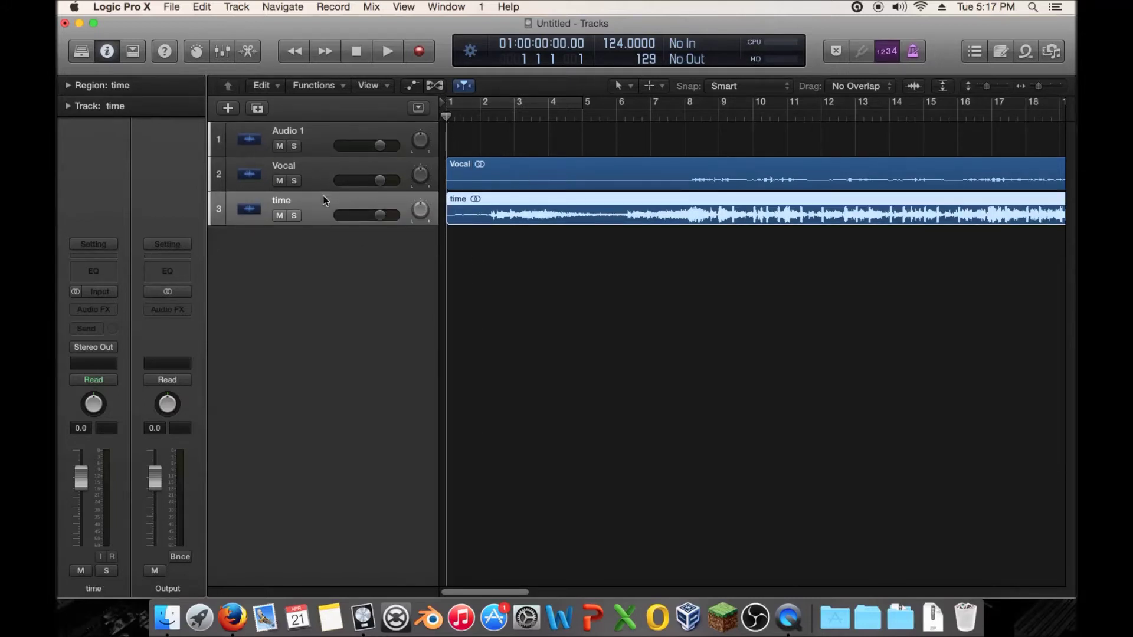
pyautogui.click(280, 215)
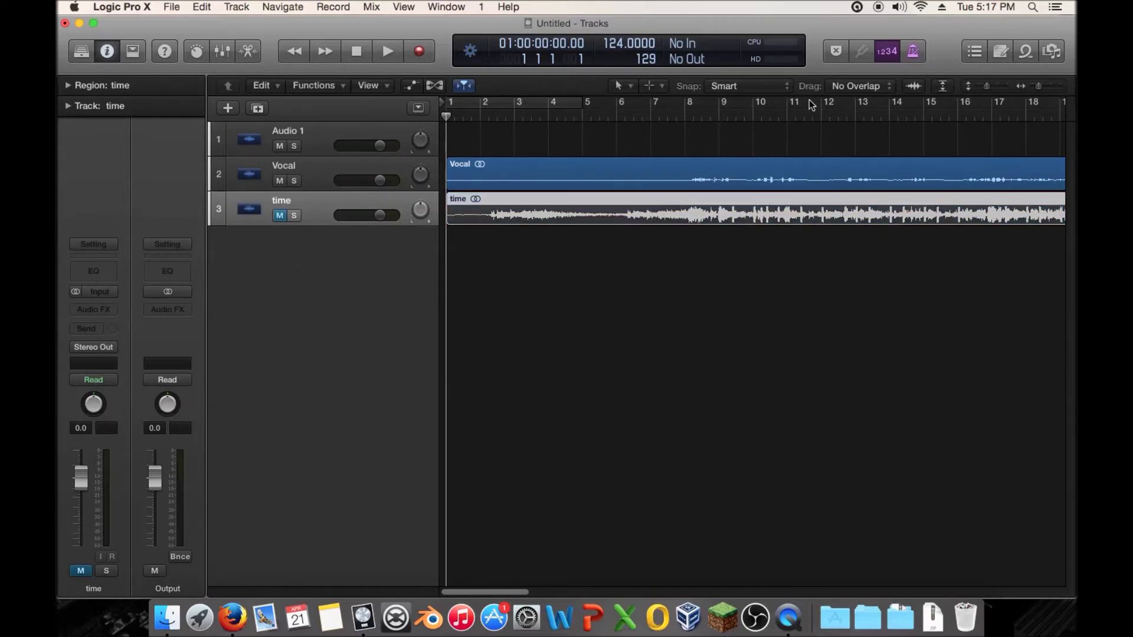
pyautogui.click(692, 114)
pyautogui.press('space')
pyautogui.press('space')
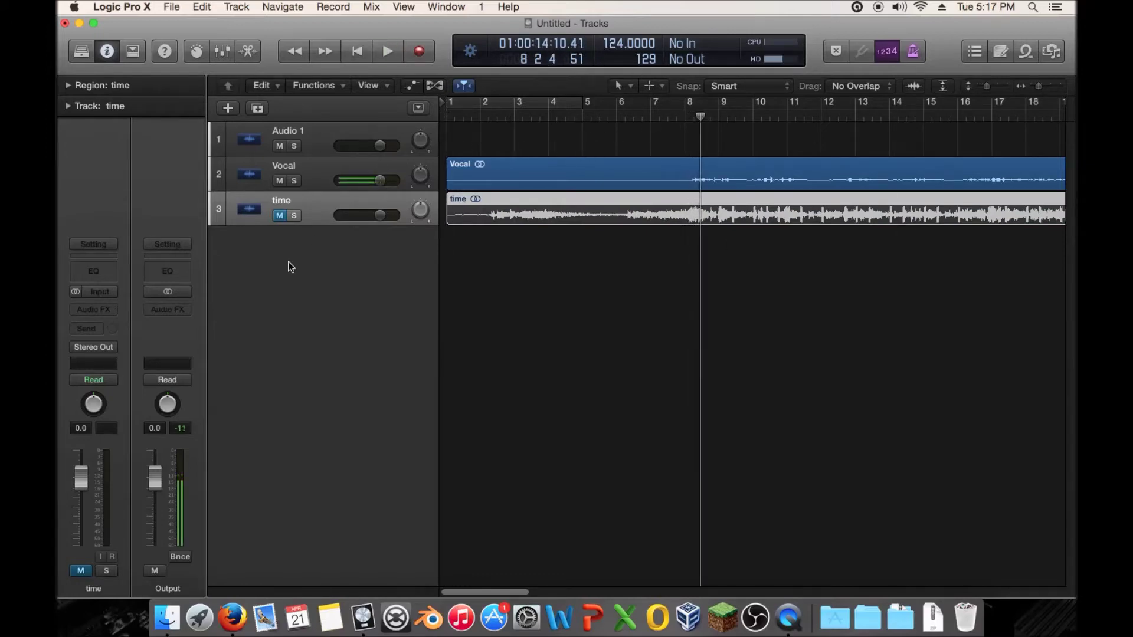
# - Unmute the time track, mute the Vocal track and return the playhead to the start
pyautogui.click(279, 215)
pyautogui.moveTo(697, 122); pyautogui.dragTo(408, 130)
pyautogui.click(280, 181)
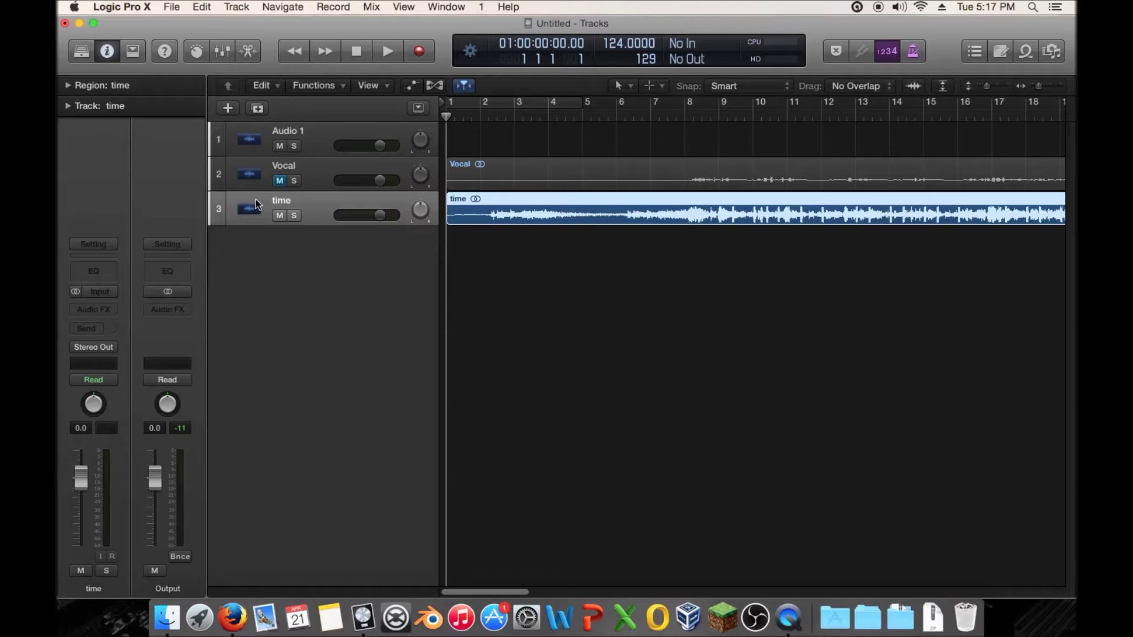
# - Insert a stereo BPM Counter on the time track, play the song to read its tempo, and close the plug-in window
pyautogui.click(103, 311)
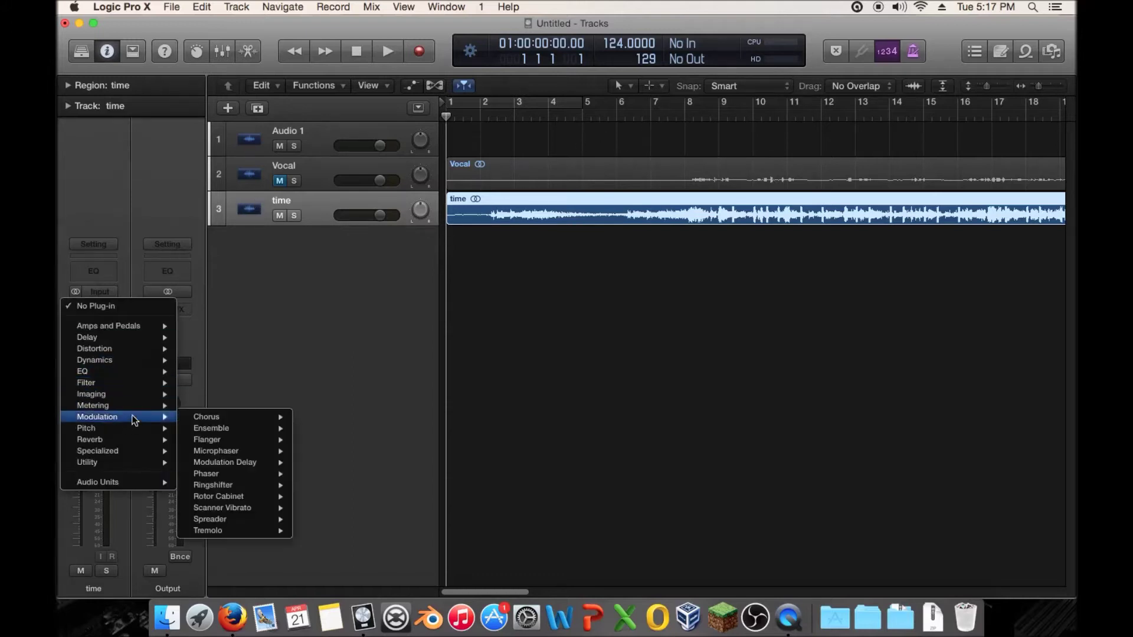
pyautogui.moveTo(140, 394)
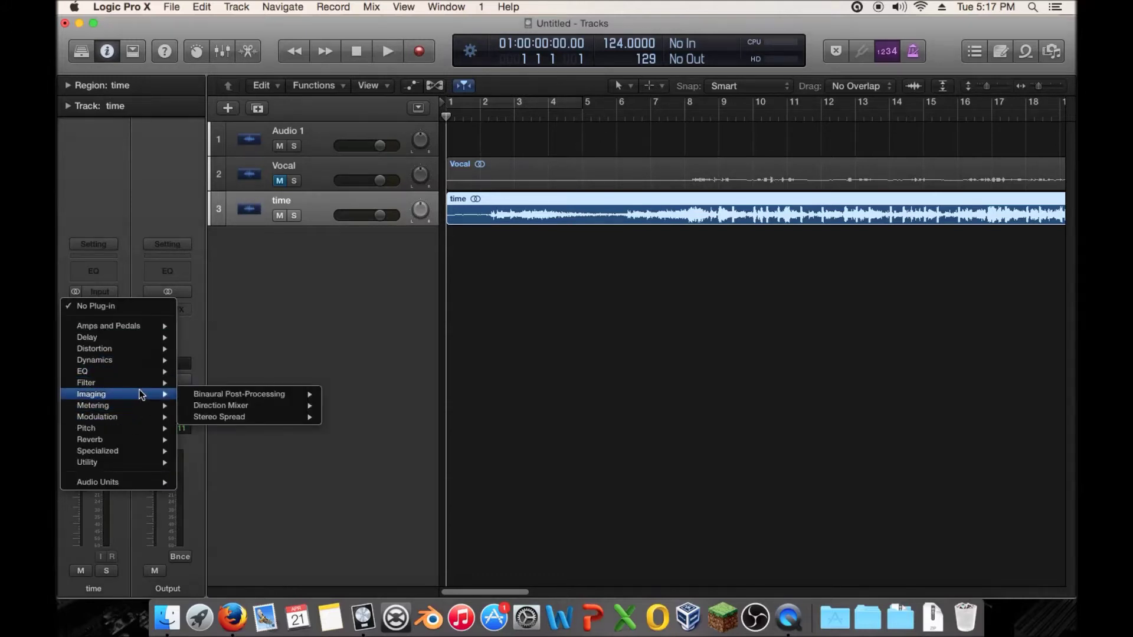
pyautogui.moveTo(230, 407)
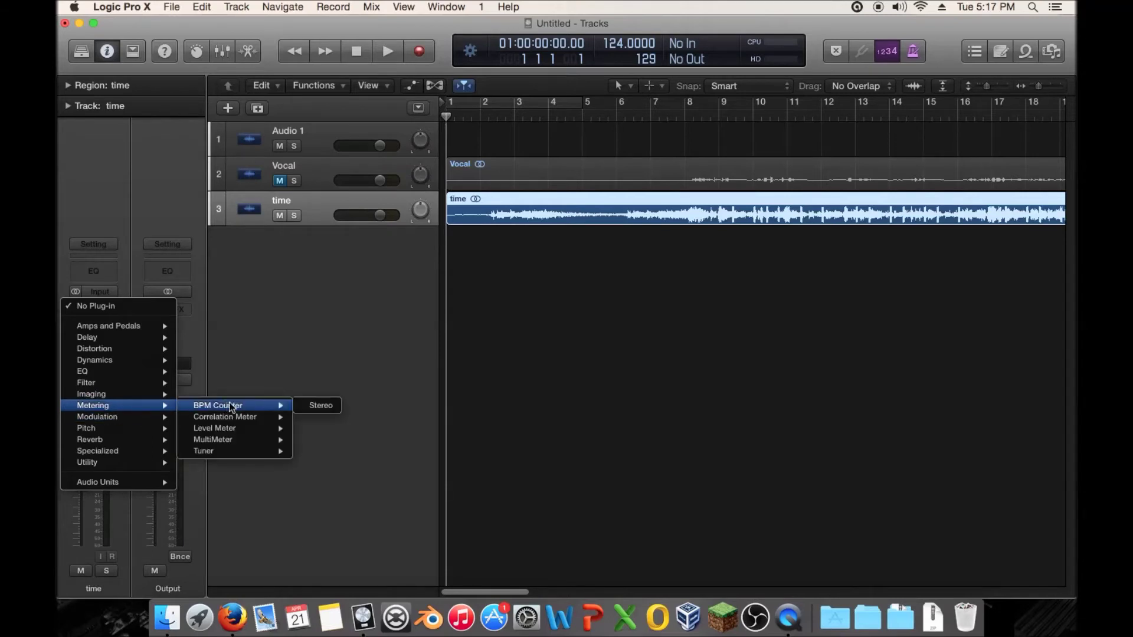
pyautogui.click(327, 405)
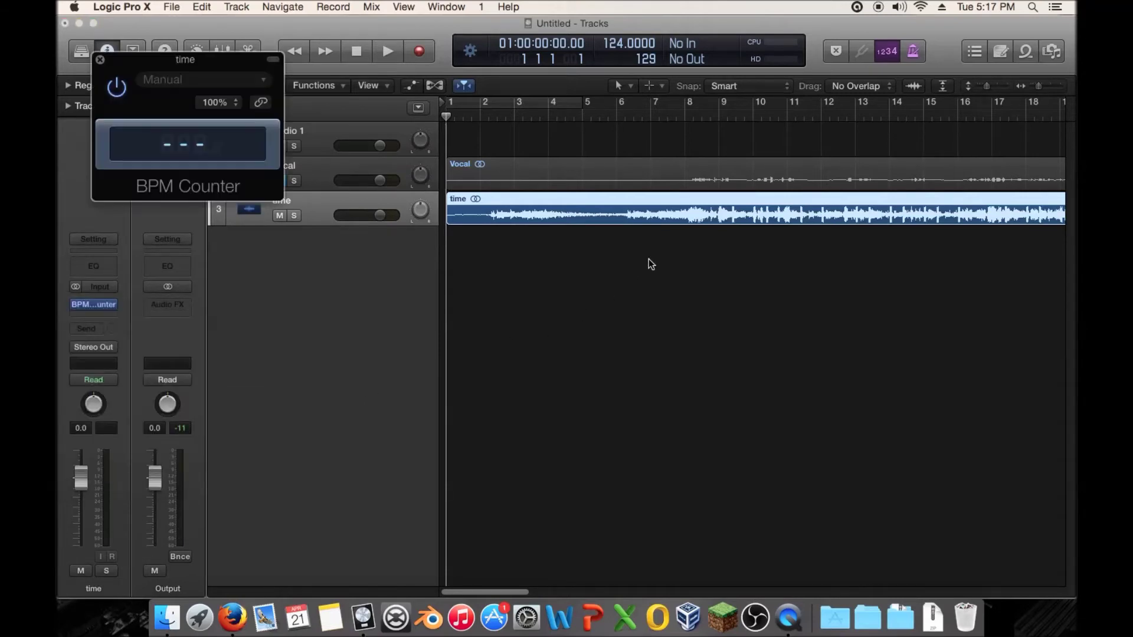
pyautogui.press('space')
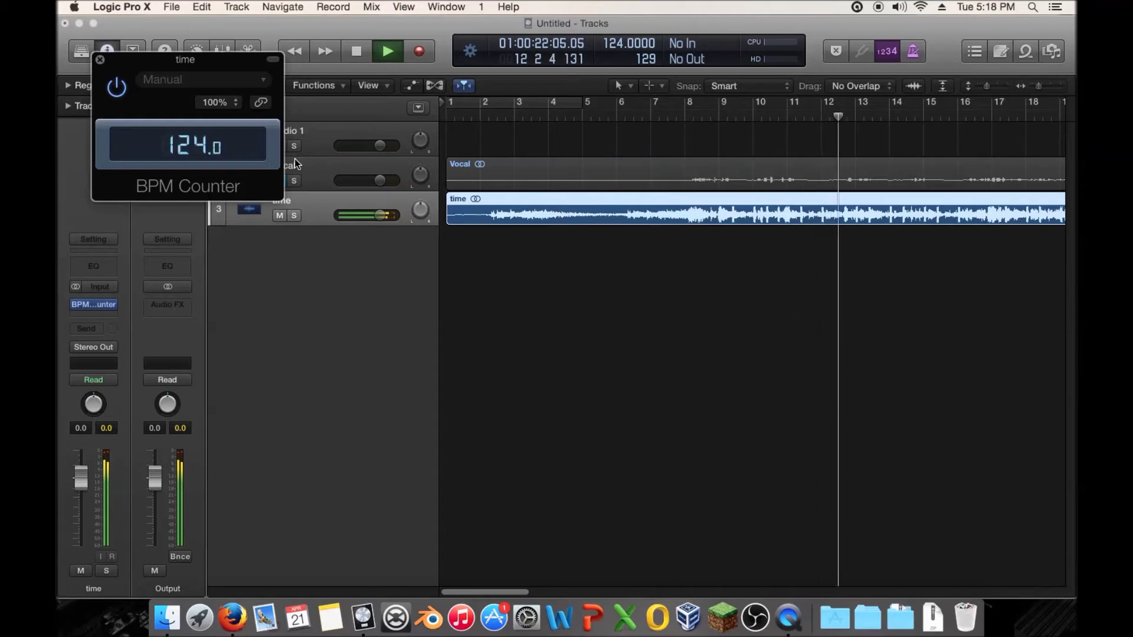
pyautogui.press('space')
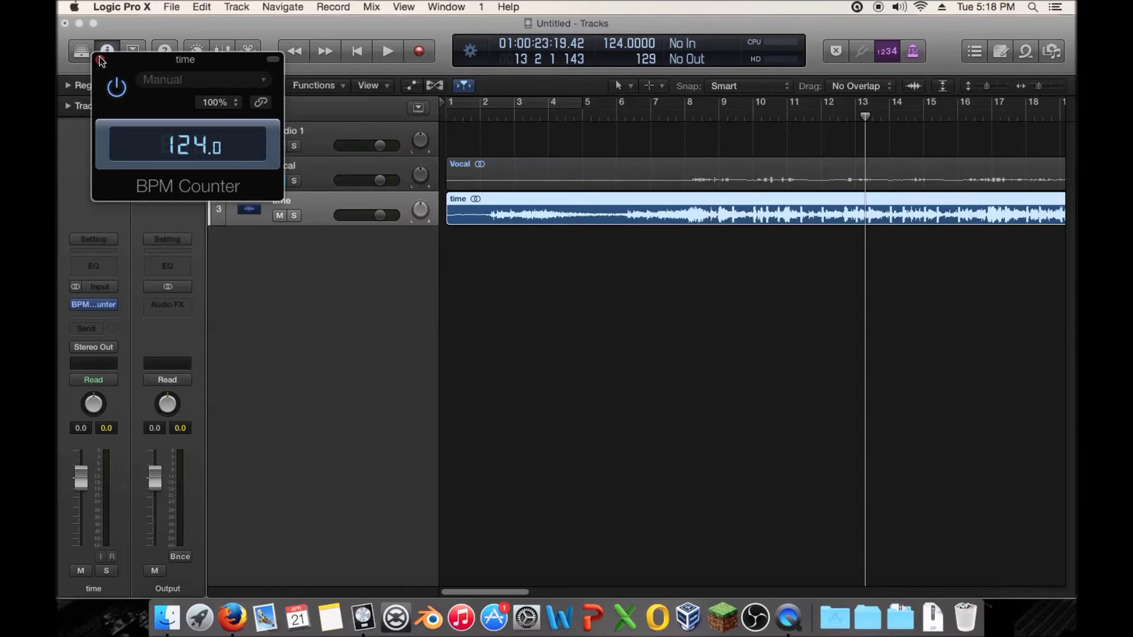
pyautogui.moveTo(100, 55); pyautogui.dragTo(193, 112)
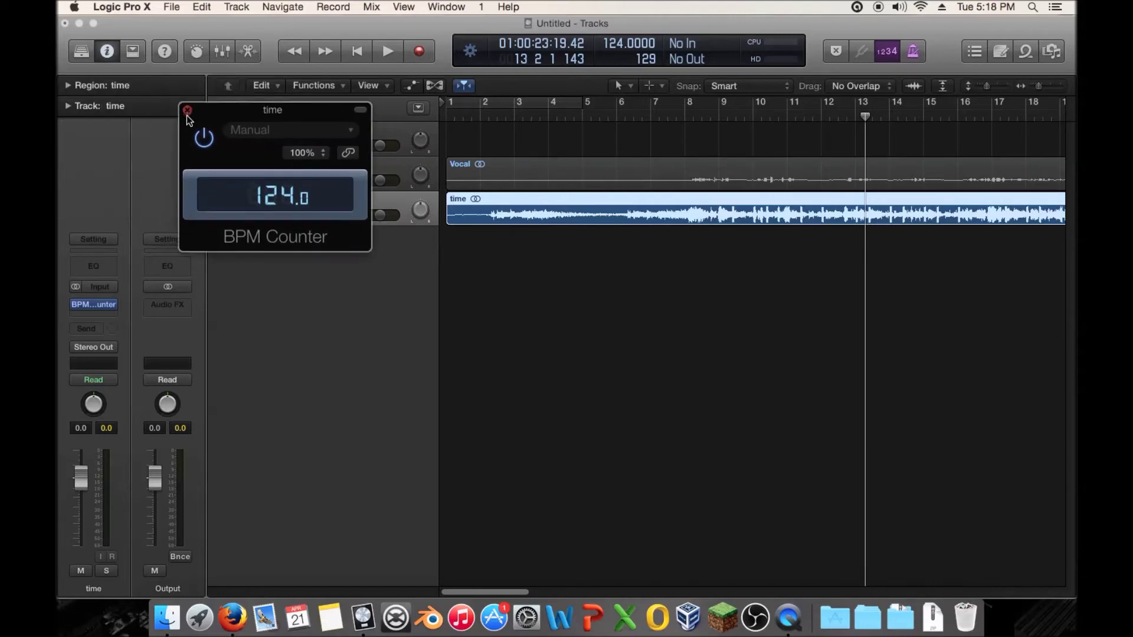
pyautogui.click(187, 111)
# - Delete the time track together with its audio region and unmute the Vocal track
pyautogui.click(281, 216)
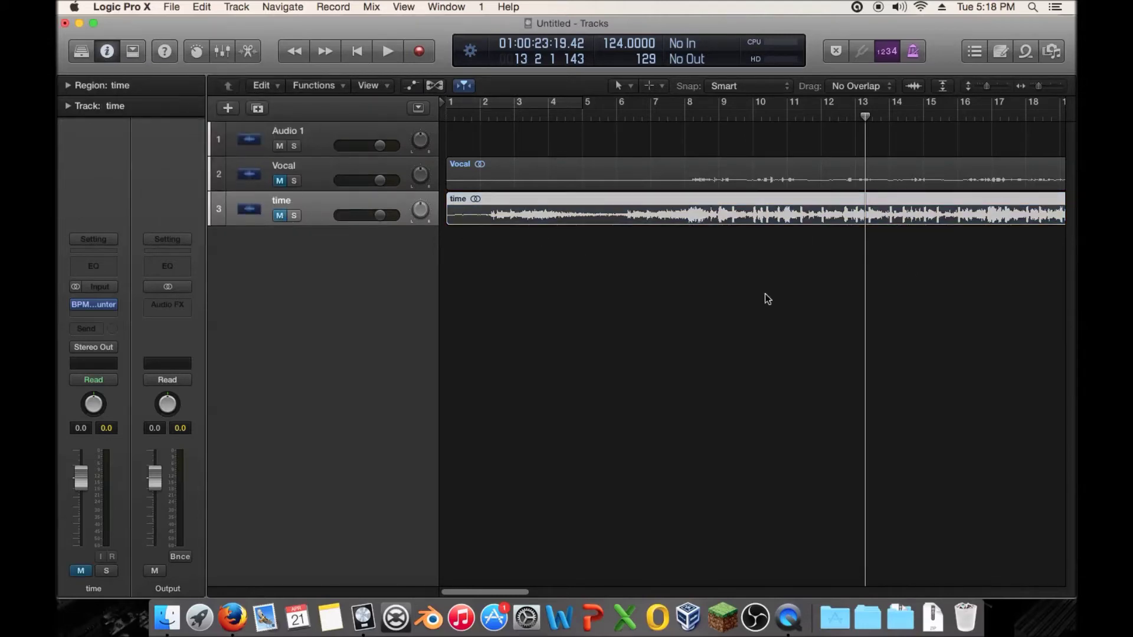
pyautogui.press('Return')
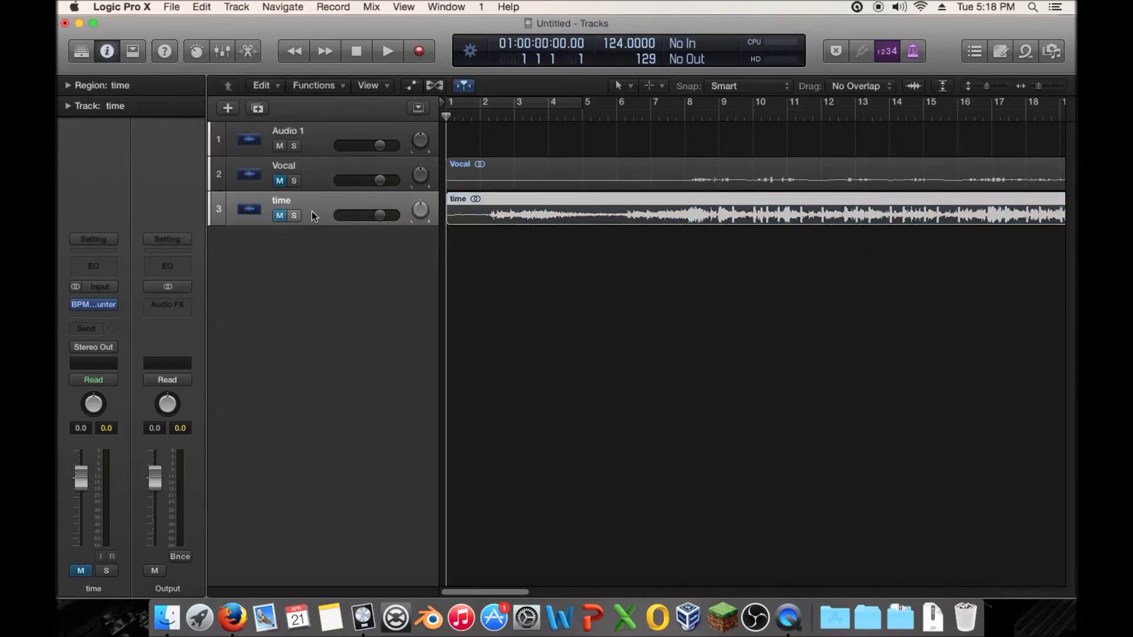
pyautogui.press('Delete')
pyautogui.press('Delete')
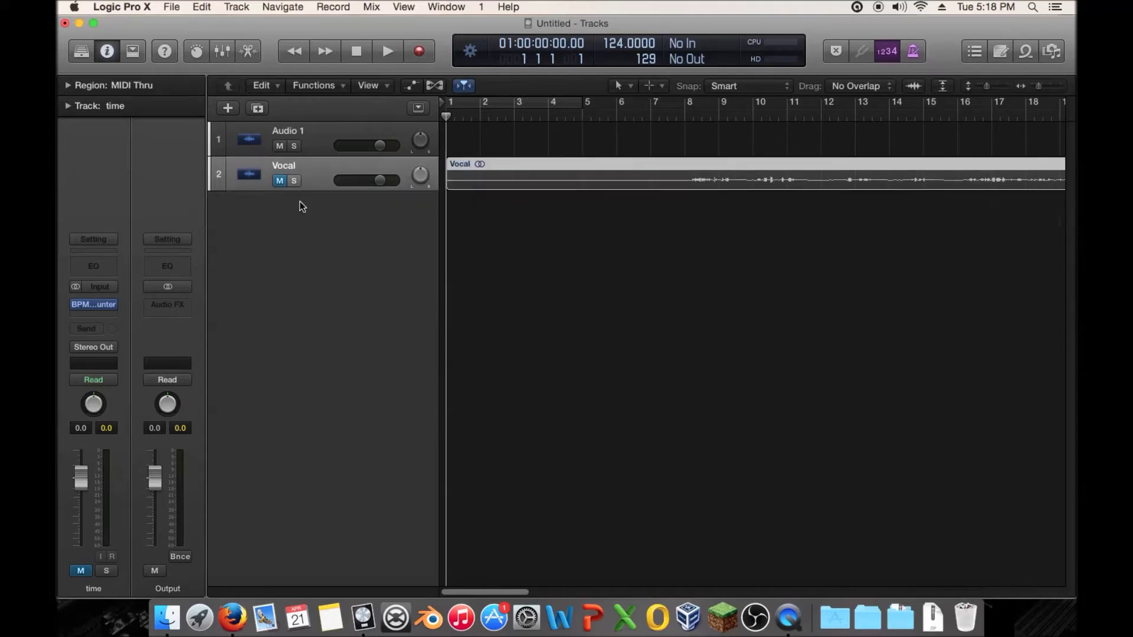
pyautogui.click(281, 181)
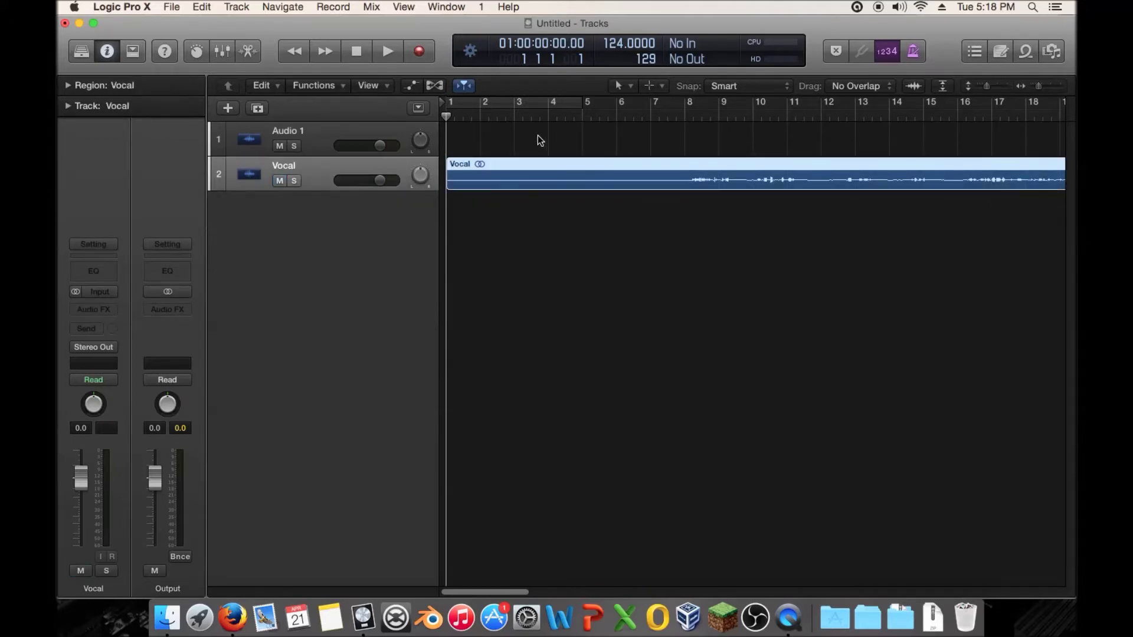
# - Show the file browser and go to the My Samples folder inside the home Music folder
pyautogui.click(1060, 54)
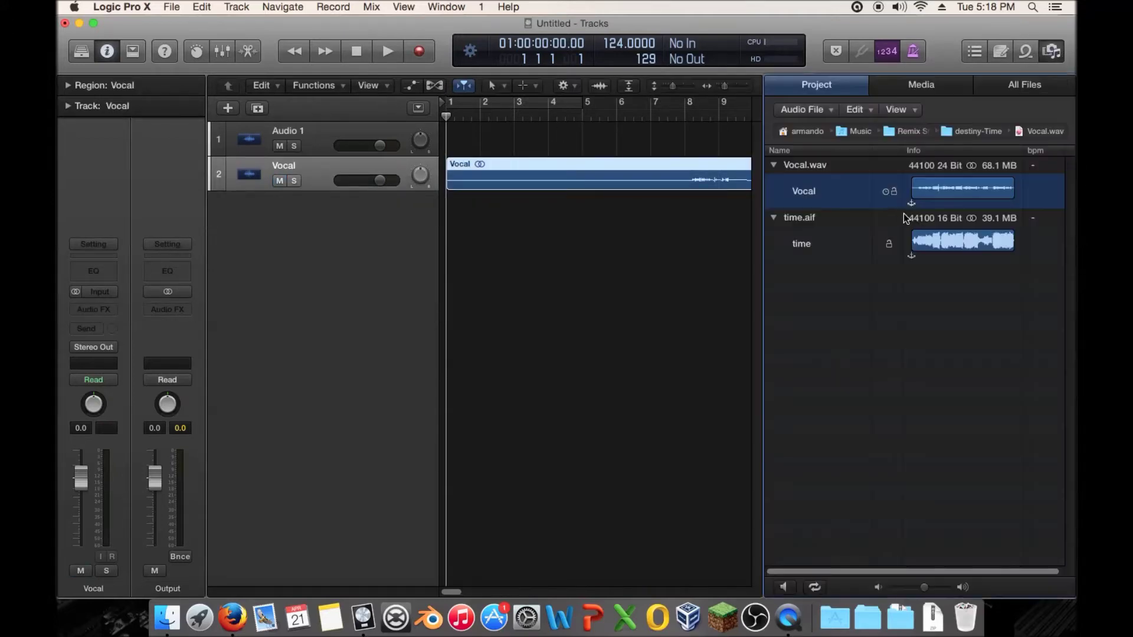
pyautogui.click(1013, 88)
pyautogui.scroll(-10, 843, 268)
pyautogui.scroll(10, 845, 268)
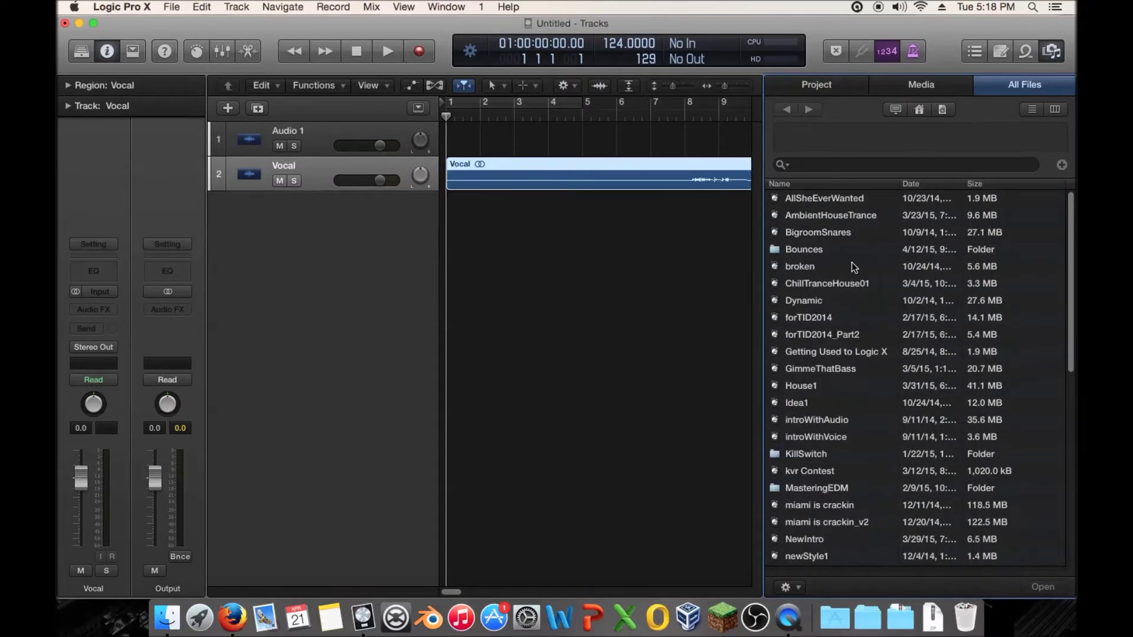
pyautogui.click(920, 110)
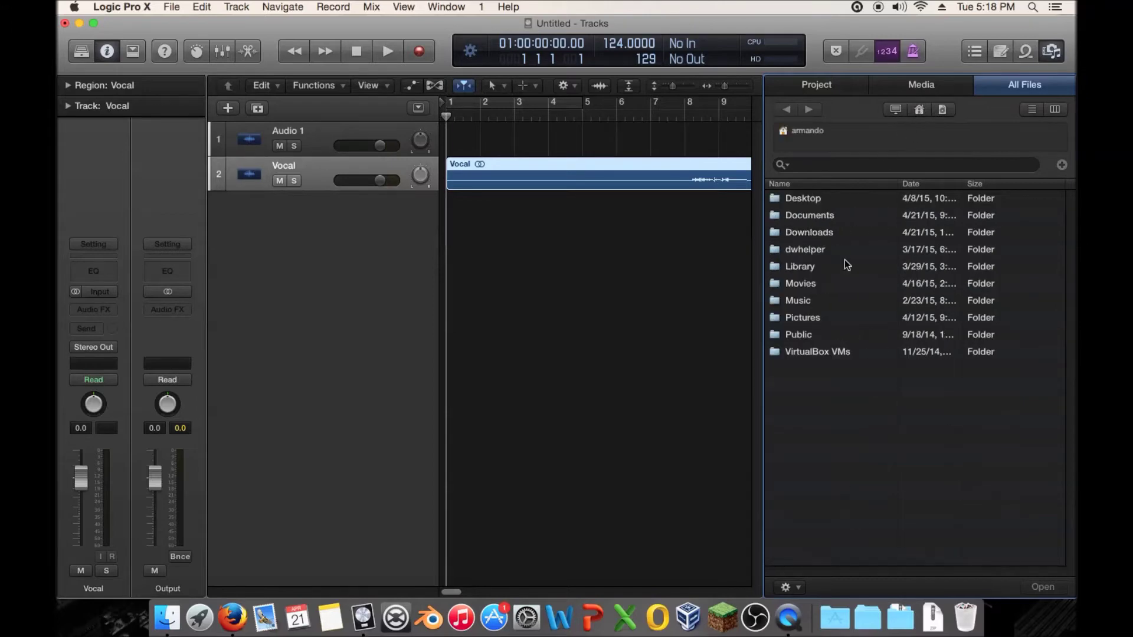
pyautogui.doubleClick(813, 300)
pyautogui.doubleClick(821, 283)
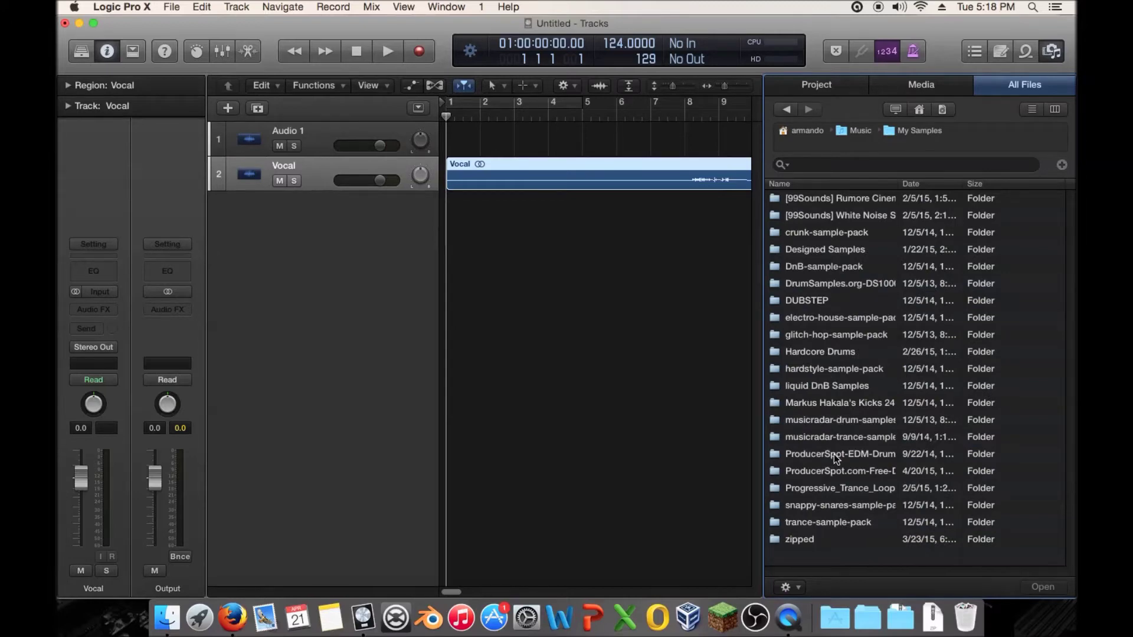
# - Add the sample mhak kick 101 G#.wav from the 24-bit kicks folder to a new track at bar 1
pyautogui.doubleClick(833, 420)
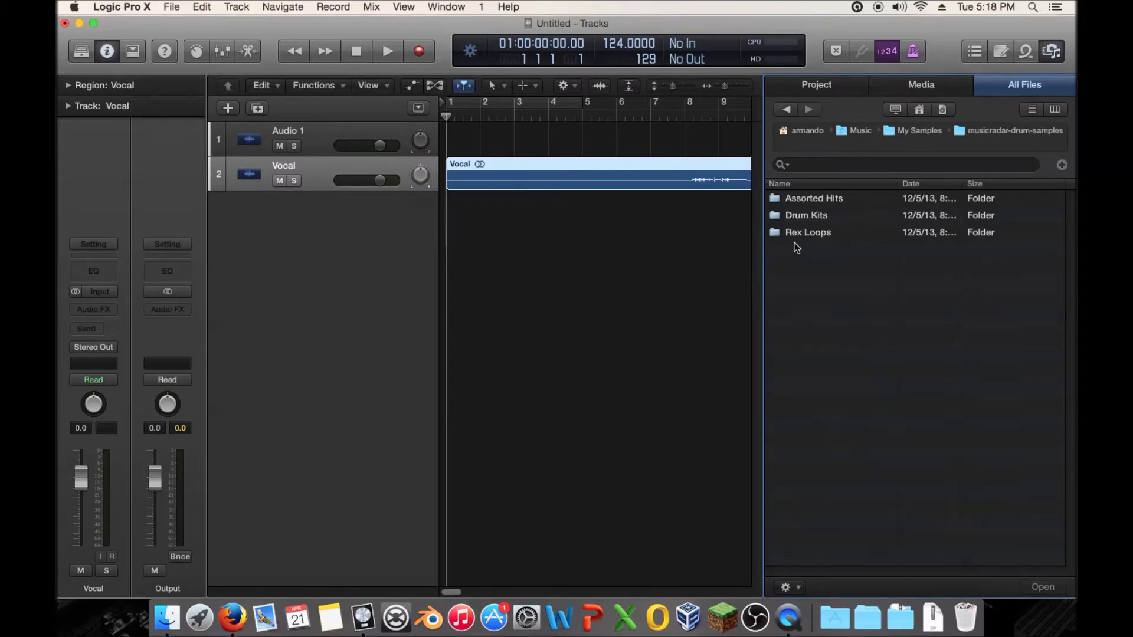
pyautogui.click(785, 112)
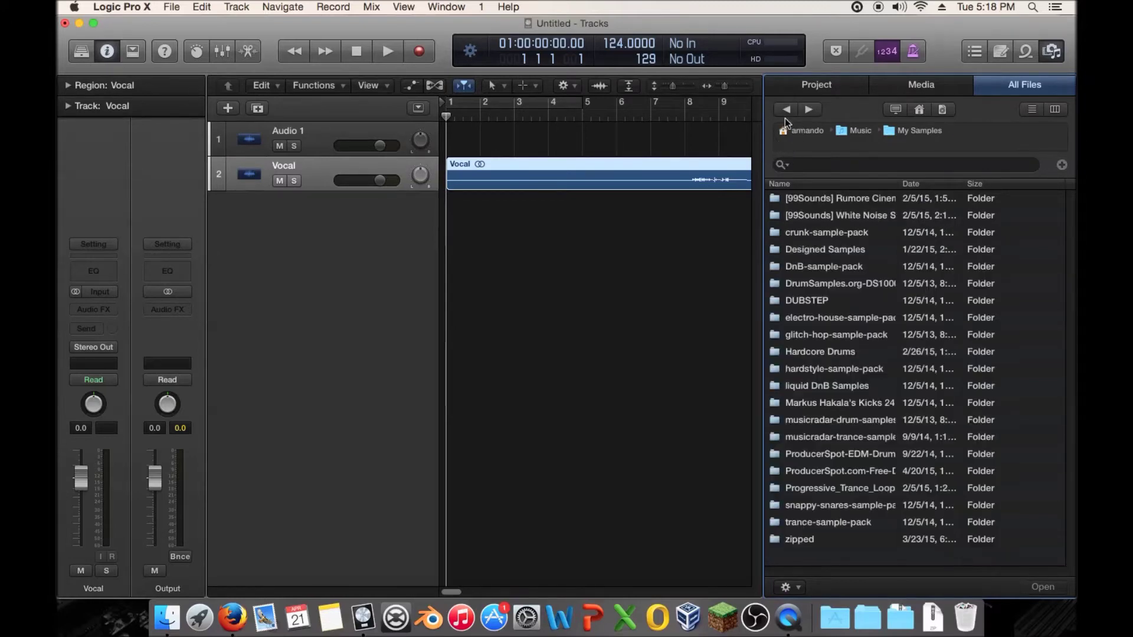
pyautogui.doubleClick(832, 403)
pyautogui.moveTo(852, 387); pyautogui.dragTo(439, 301)
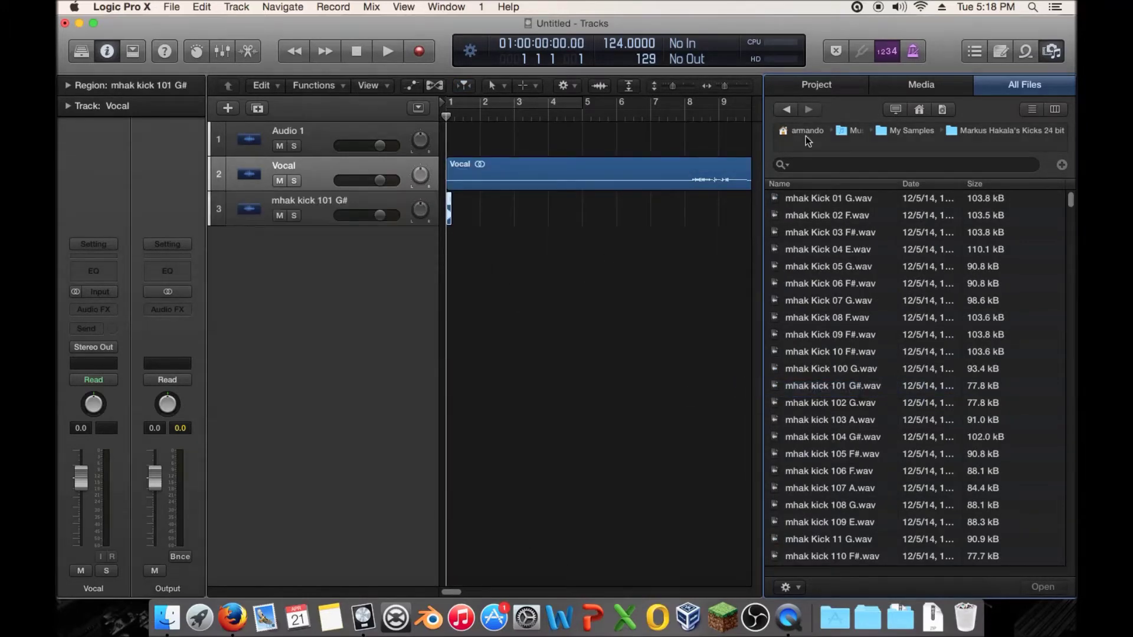
# - Hide the file browser and copy the kick onto every beat from bar 1 through bar 8
pyautogui.click(1042, 57)
pyautogui.click(1042, 88)
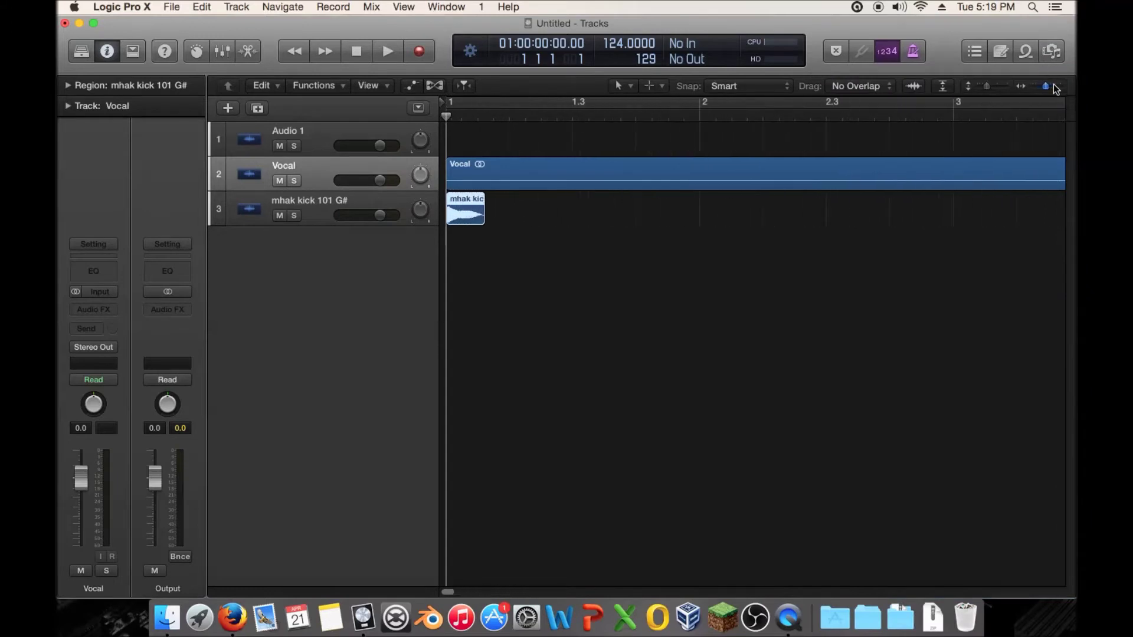
pyautogui.click(1038, 86)
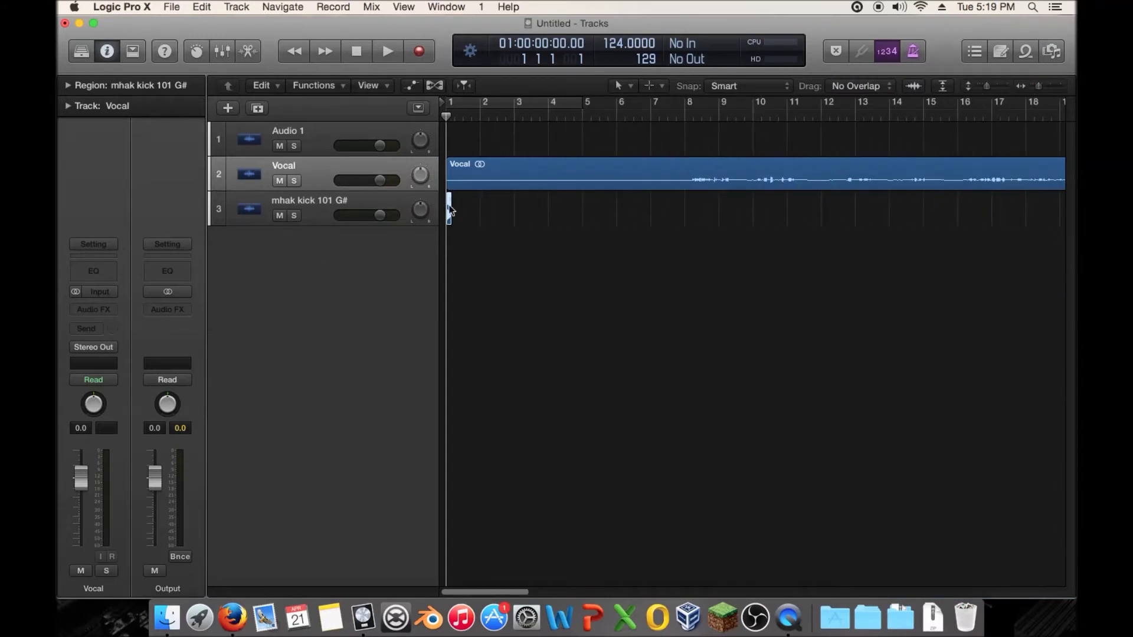
pyautogui.moveTo(451, 204); pyautogui.dragTo(565, 219)
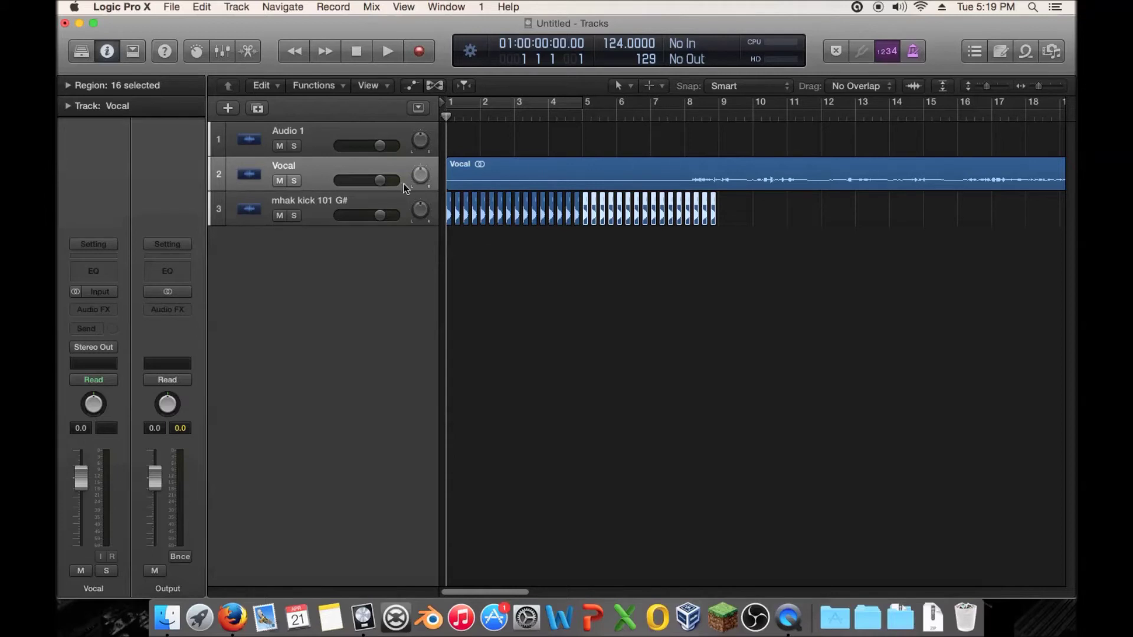
# - Mute the kick track and listen to the vocal alone from just before bar 8
pyautogui.click(279, 216)
pyautogui.click(685, 113)
pyautogui.press('space')
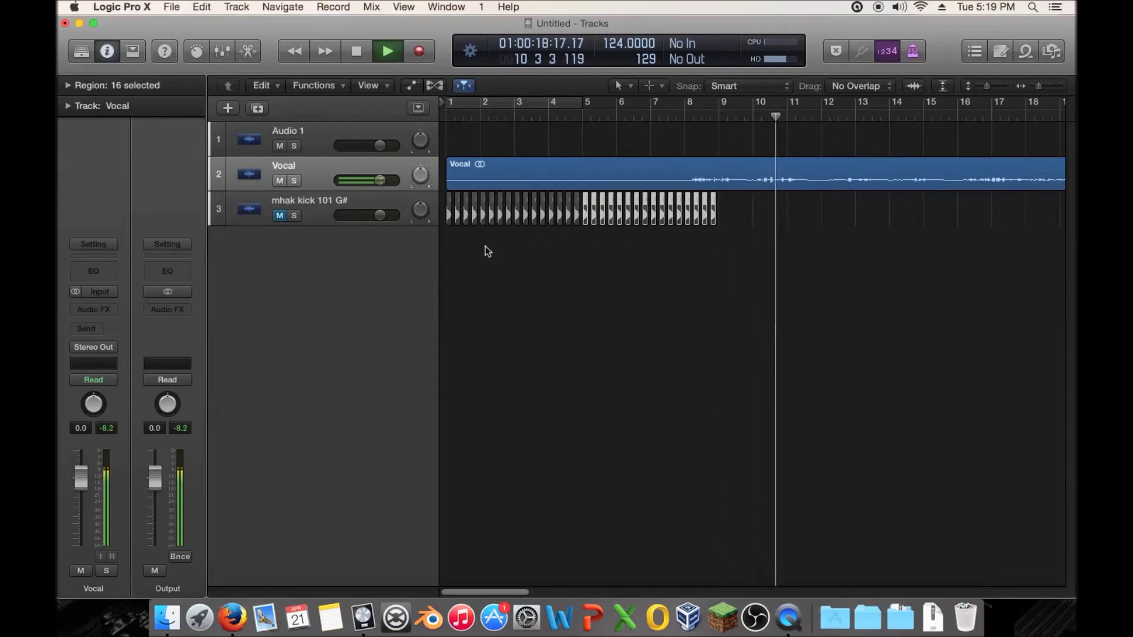
pyautogui.press('space')
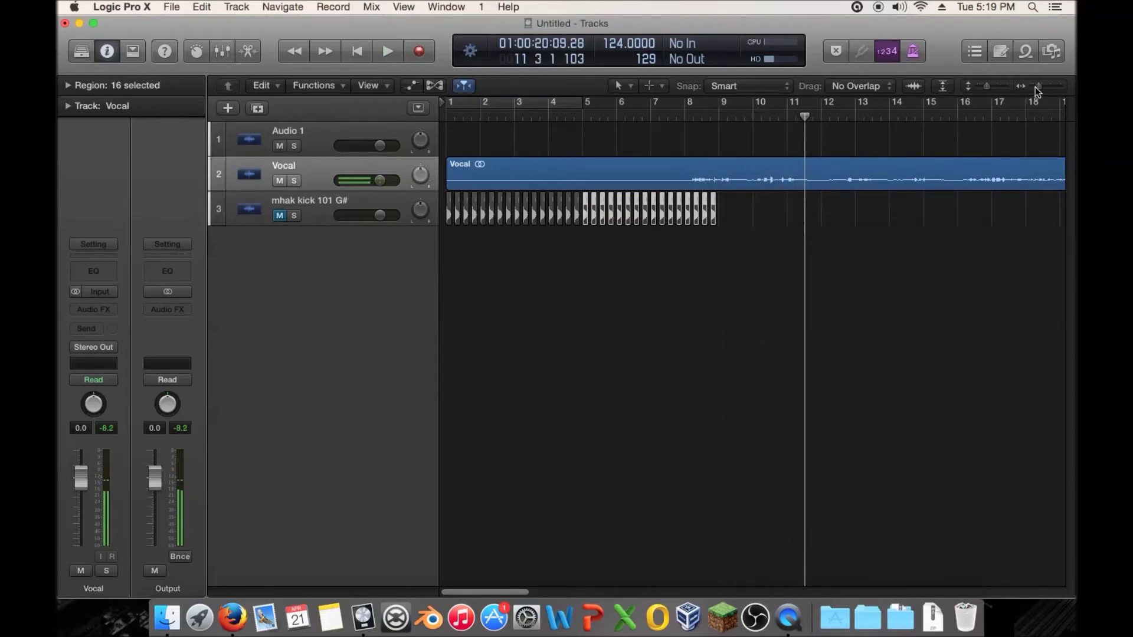
# - Enlarge the tracks and play the vocal from bar 8 through bar 11 to hear its opening phrases
pyautogui.moveTo(1037, 85); pyautogui.dragTo(993, 87)
pyautogui.hscroll(3, 767, 186)
pyautogui.hscroll(2, 772, 186)
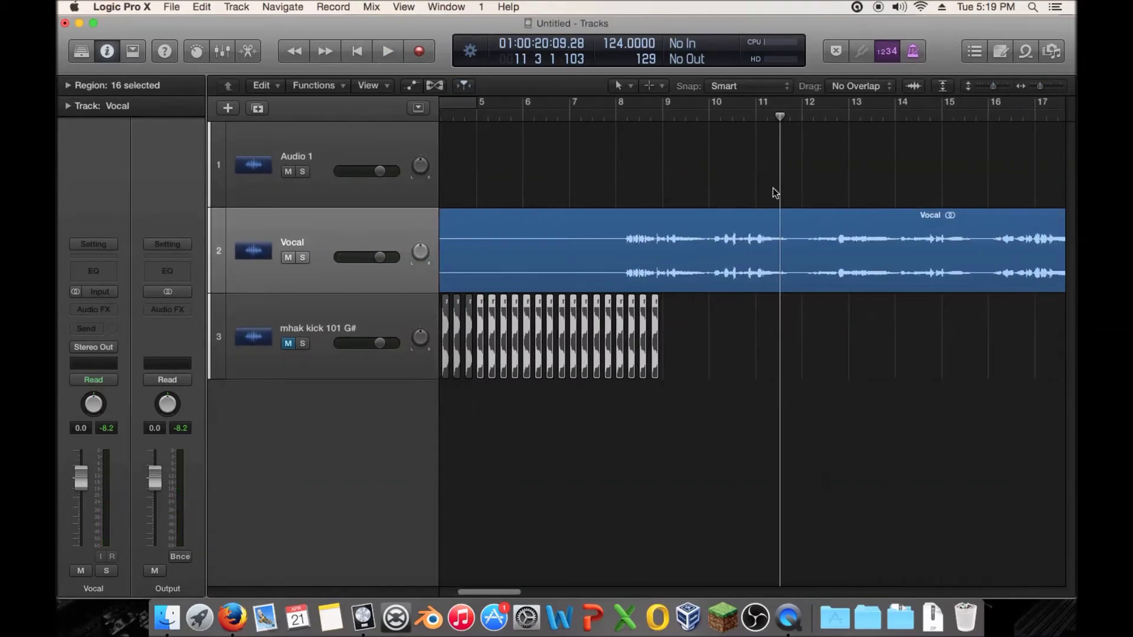
pyautogui.moveTo(606, 115)
pyautogui.mouseDown()
pyautogui.moveTo(638, 114)
pyautogui.moveTo(621, 115)
pyautogui.mouseUp()
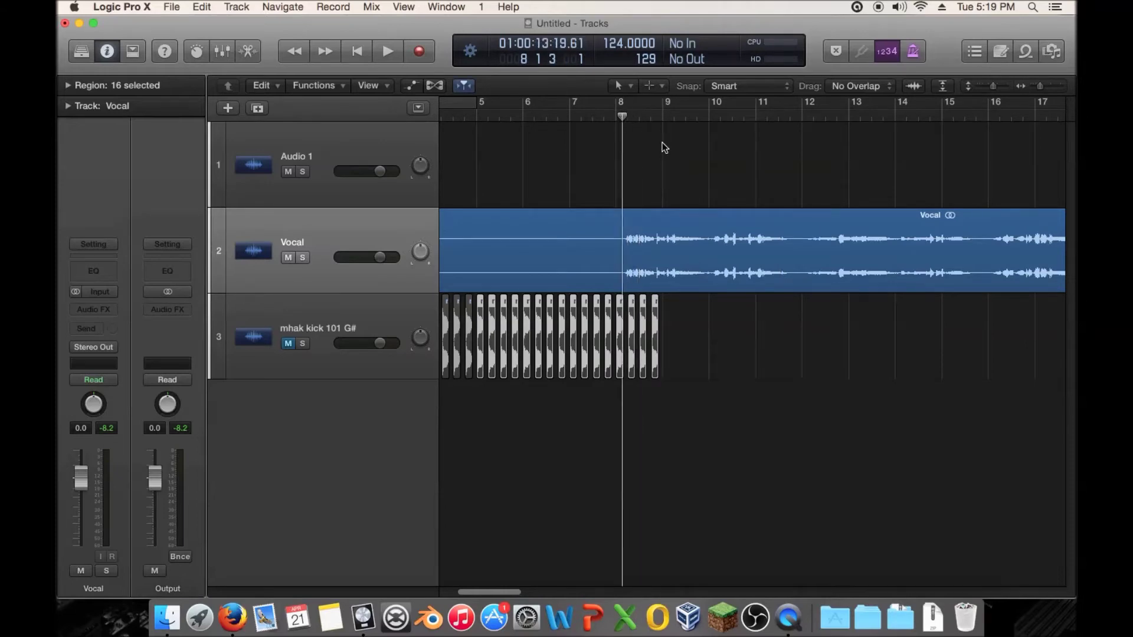
pyautogui.press('space')
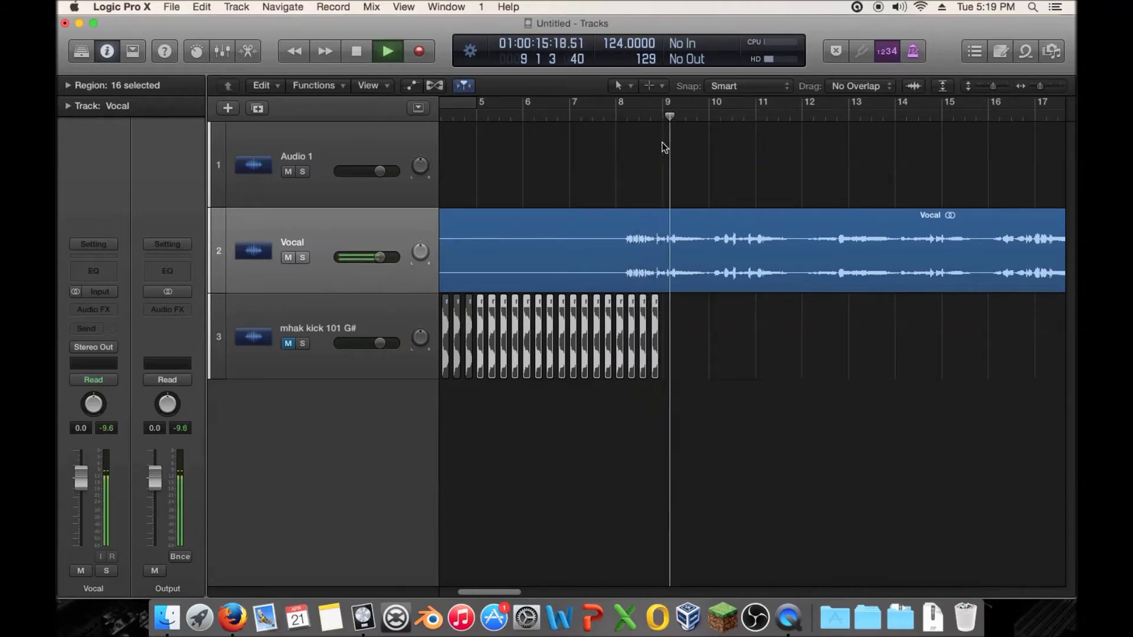
pyautogui.press('space')
pyautogui.moveTo(652, 116)
pyautogui.mouseDown()
pyautogui.moveTo(639, 115)
pyautogui.moveTo(671, 117)
pyautogui.mouseUp()
pyautogui.press(',')
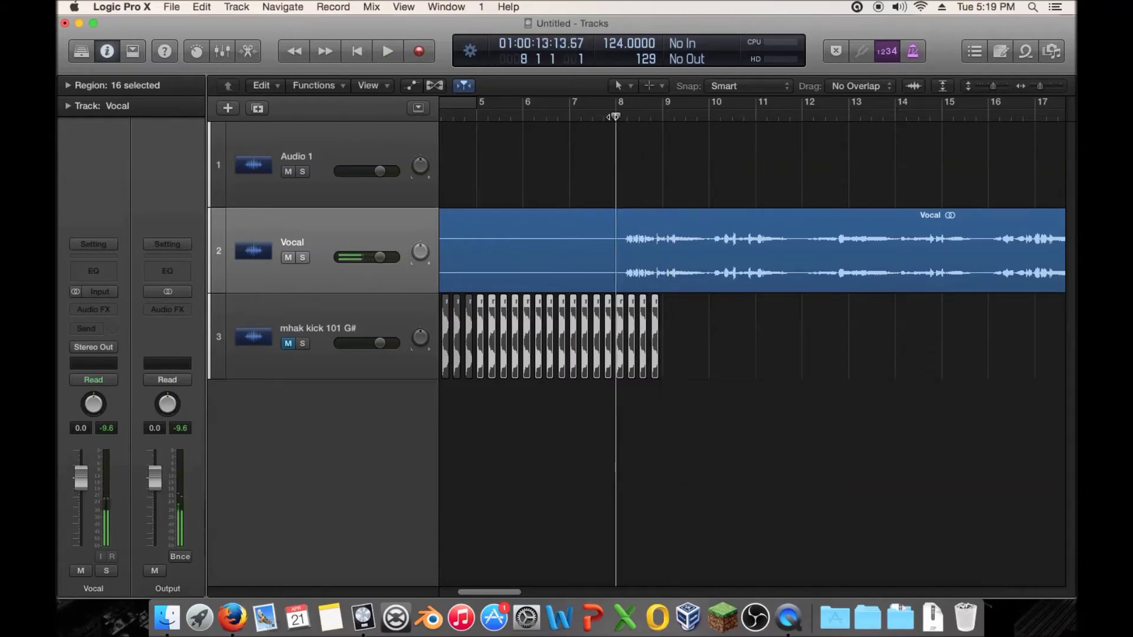
pyautogui.press('space')
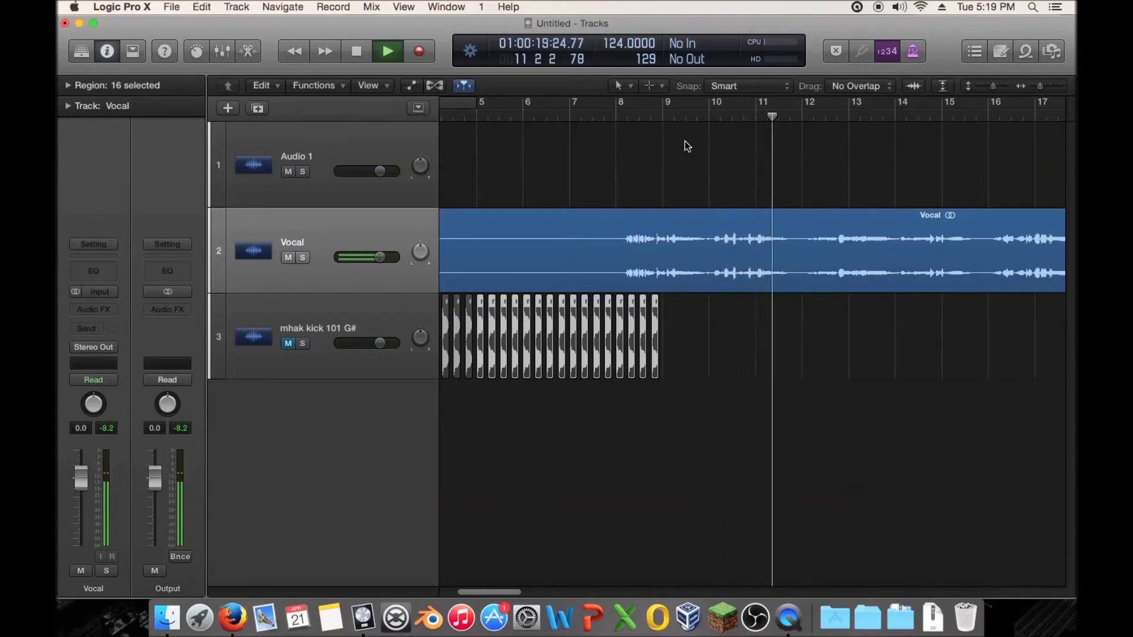
pyautogui.press('space')
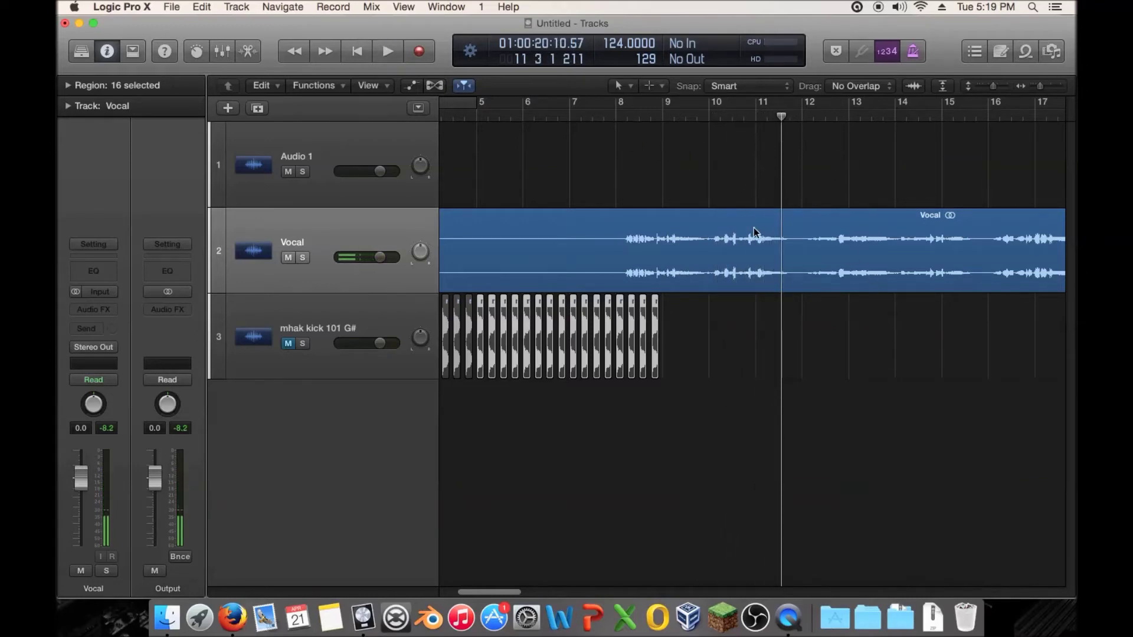
# - Replay short parts of the vocal's first phrase within bar 8 to locate the word that should fall on the downbeat
pyautogui.click(613, 118)
pyautogui.press('space')
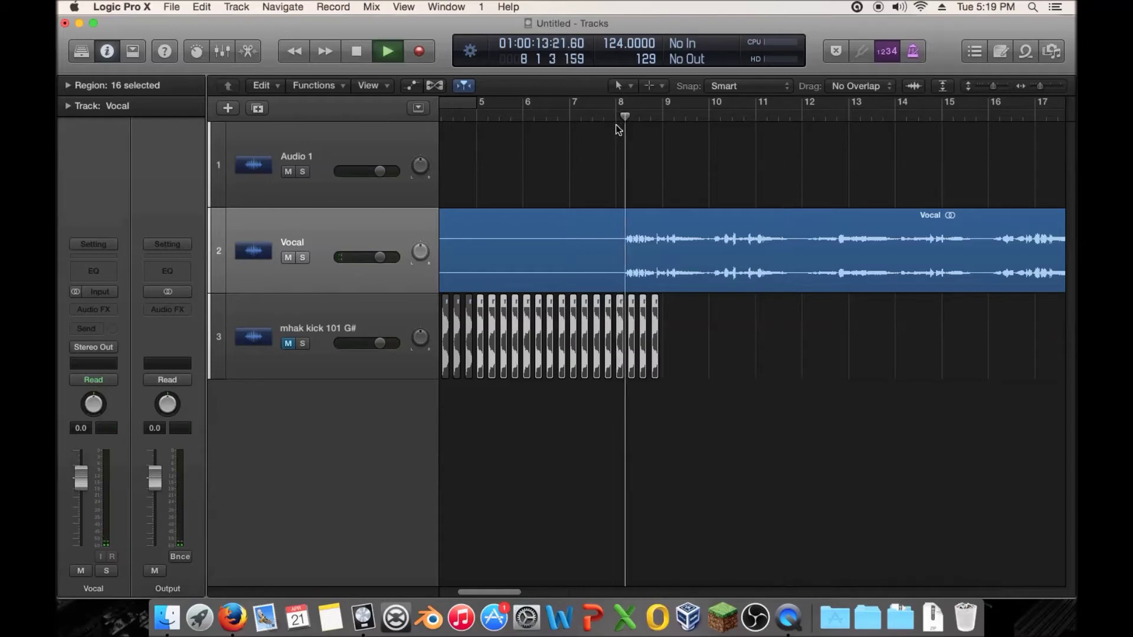
pyautogui.press('space')
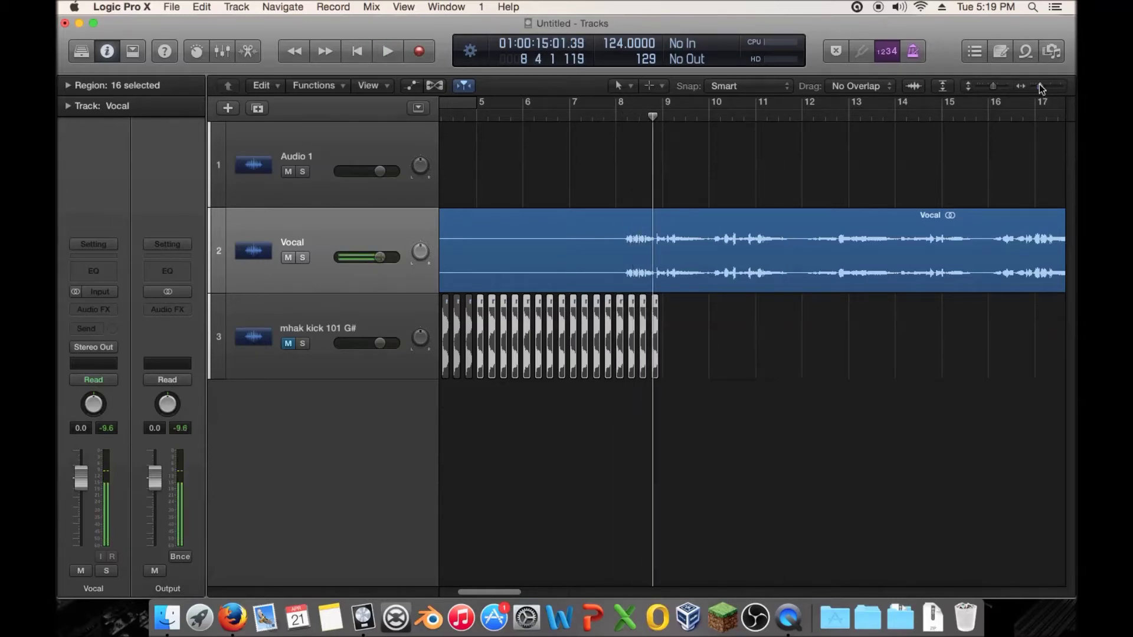
pyautogui.moveTo(1040, 86); pyautogui.dragTo(1043, 86)
pyautogui.click(854, 121)
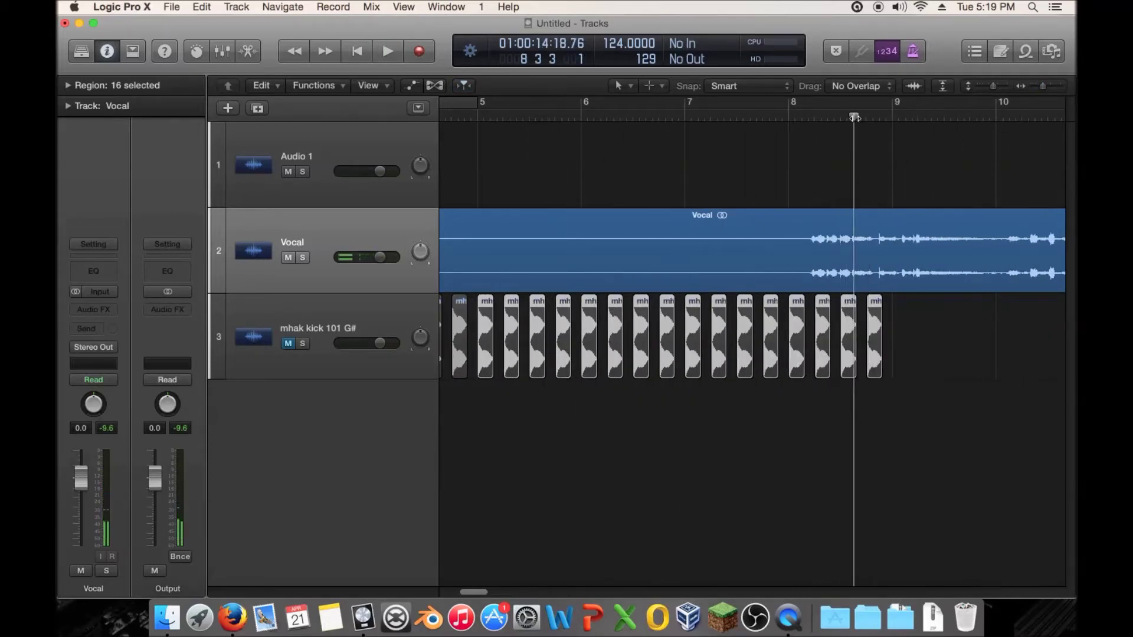
pyautogui.click(894, 115)
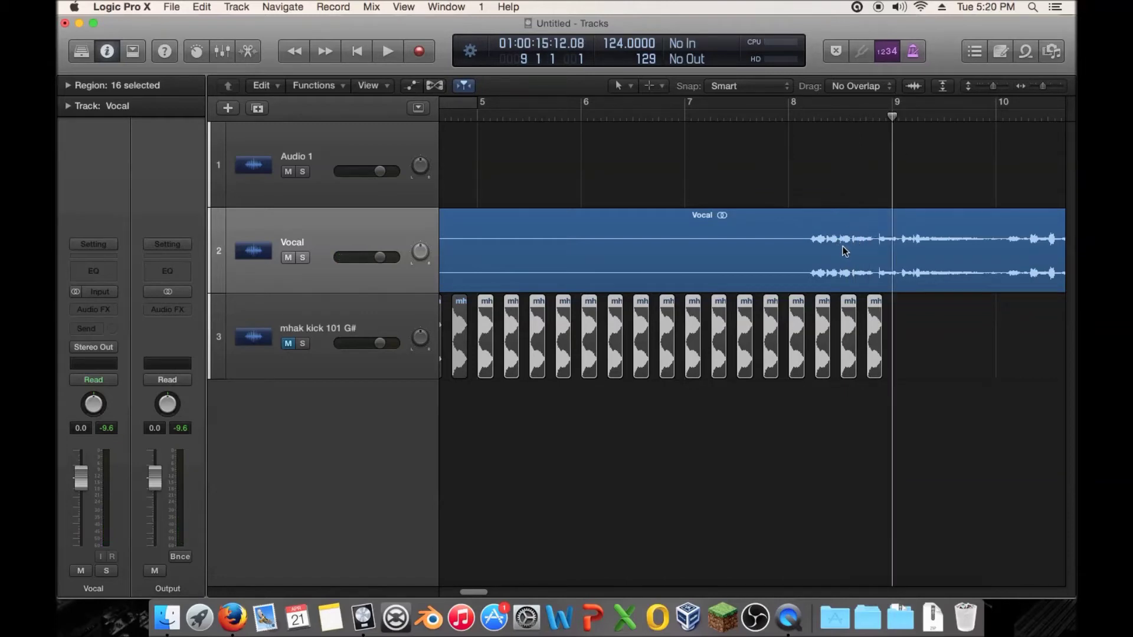
pyautogui.click(835, 121)
pyautogui.press('space')
pyautogui.press('space')
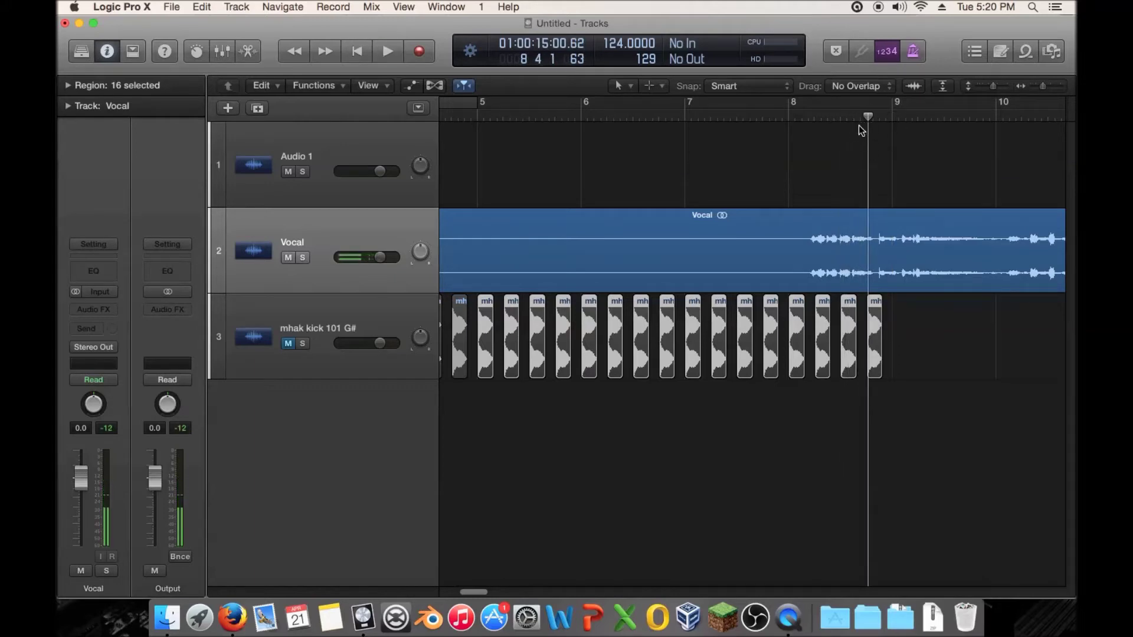
# - Using bar 9 as reference, shift the Vocal region later so that it starts at position 1 2 3 1
pyautogui.moveTo(867, 116); pyautogui.dragTo(854, 116)
pyautogui.click(893, 116)
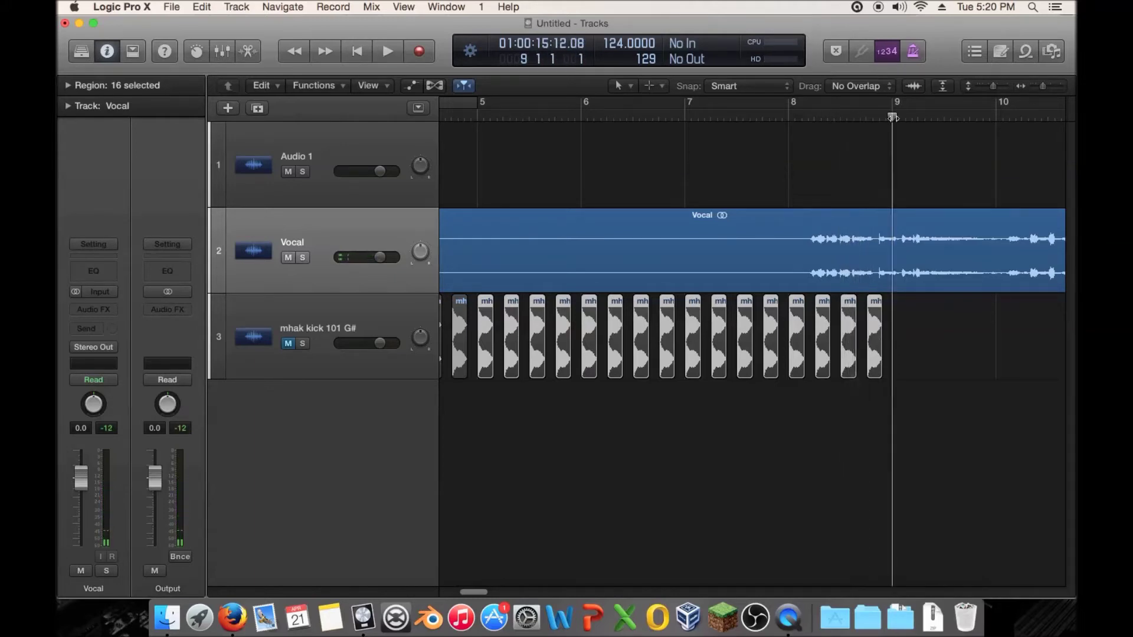
pyautogui.moveTo(872, 270); pyautogui.dragTo(916, 263)
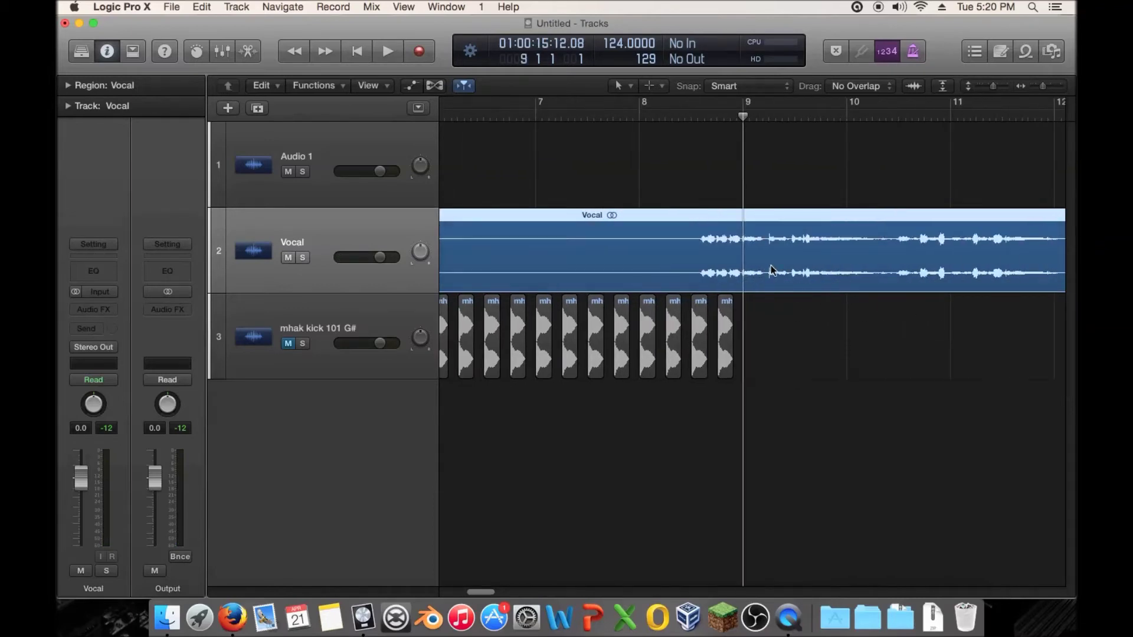
pyautogui.moveTo(770, 264); pyautogui.dragTo(771, 265)
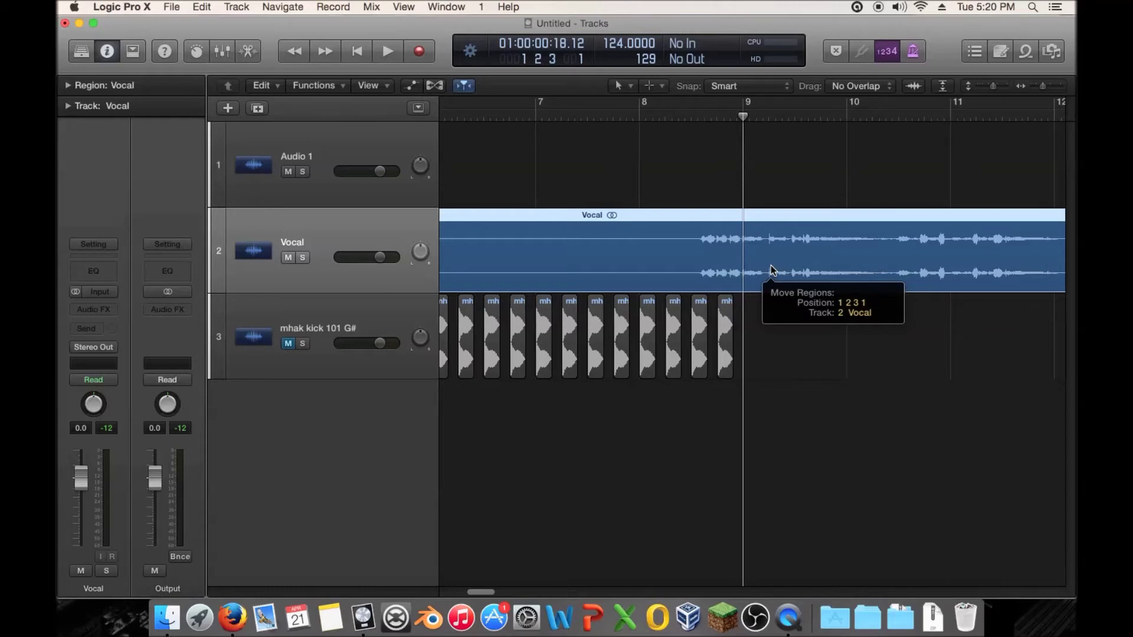
pyautogui.moveTo(771, 264); pyautogui.dragTo(772, 266)
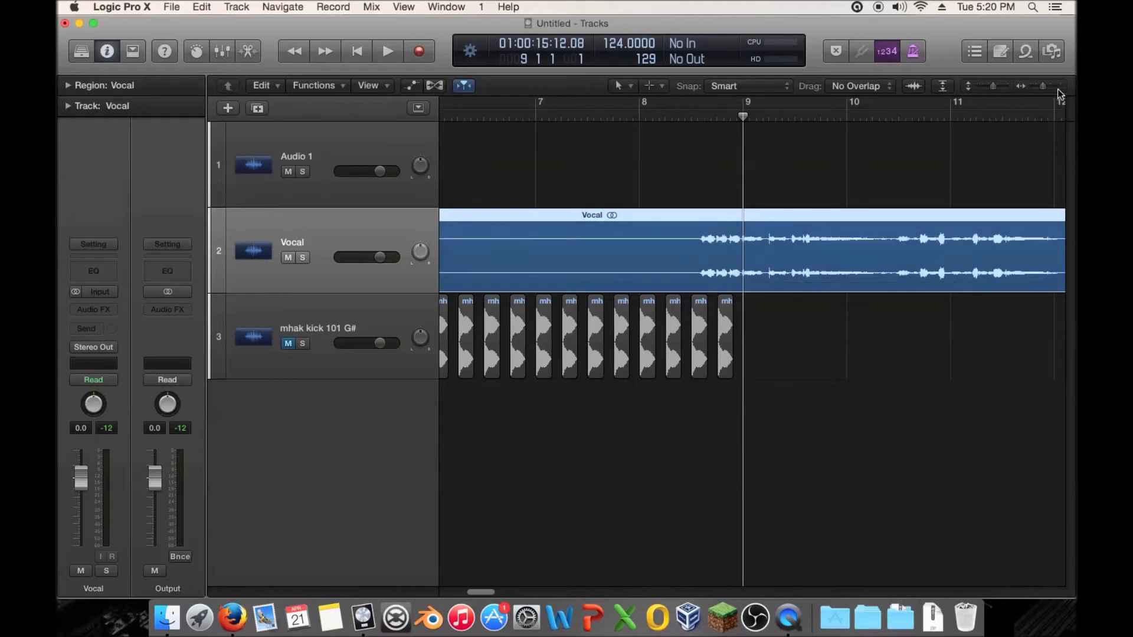
# - Place the playhead at 9 2 1 1 and fine-tune the Vocal region's position against it
pyautogui.moveTo(1043, 86)
pyautogui.mouseDown()
pyautogui.moveTo(1066, 86)
pyautogui.moveTo(1047, 98)
pyautogui.mouseUp()
pyautogui.click(777, 112)
pyautogui.moveTo(1046, 86); pyautogui.dragTo(1057, 87)
pyautogui.moveTo(854, 236); pyautogui.dragTo(858, 236)
pyautogui.moveTo(1054, 87); pyautogui.dragTo(1032, 89)
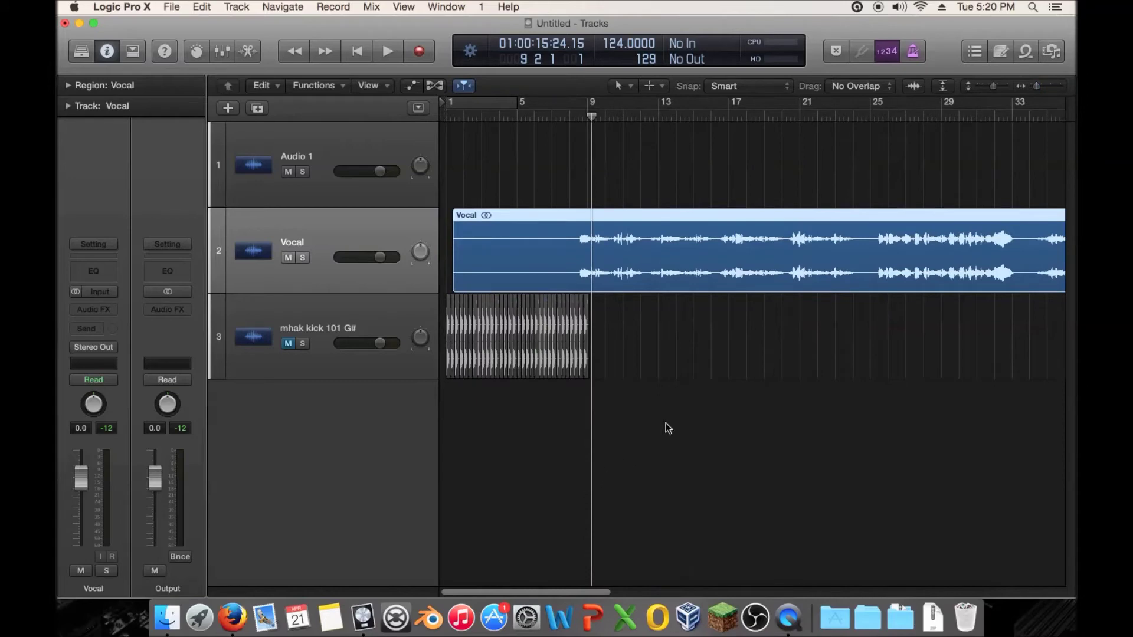
# - Move all the kick regions eight bars later to start at bar 9, and unmute the kick track
pyautogui.moveTo(667, 427); pyautogui.dragTo(314, 352)
pyautogui.moveTo(446, 310); pyautogui.dragTo(595, 314)
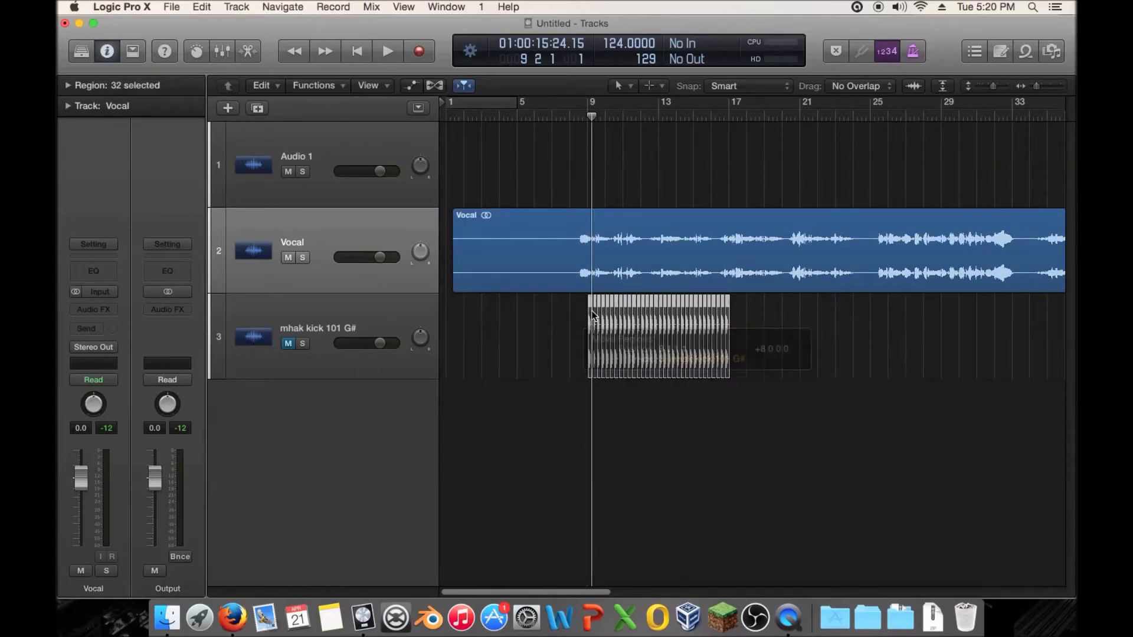
pyautogui.click(288, 345)
# - Play the vocal and kick together from just before bar 9 through bar 15, lowering the kick track's volume
pyautogui.click(572, 114)
pyautogui.press('space')
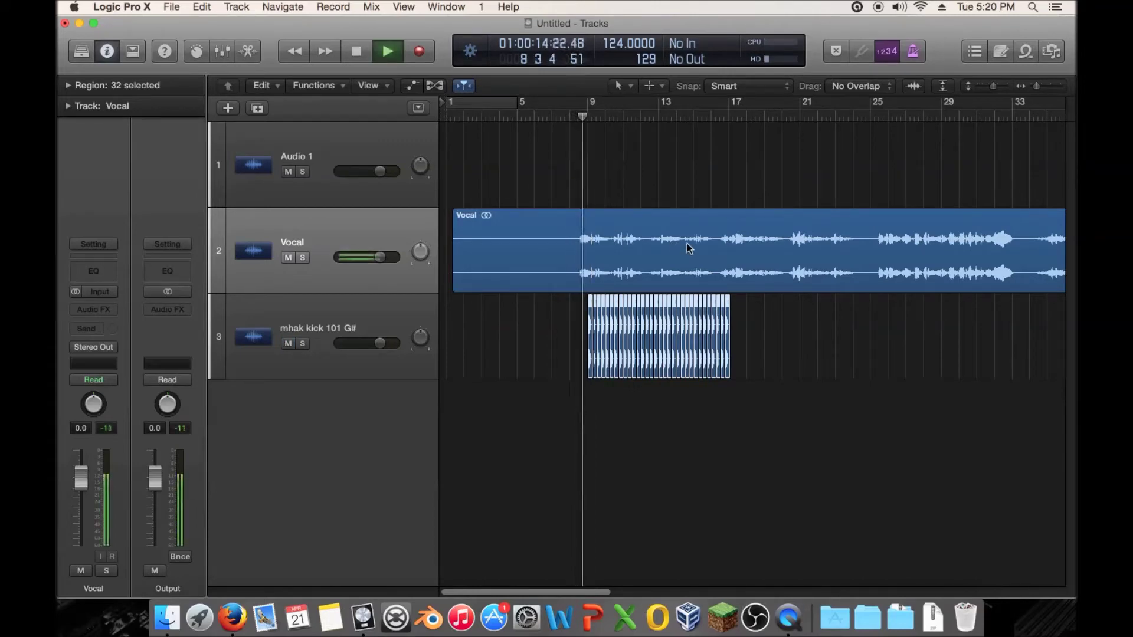
pyautogui.moveTo(380, 343); pyautogui.dragTo(367, 343)
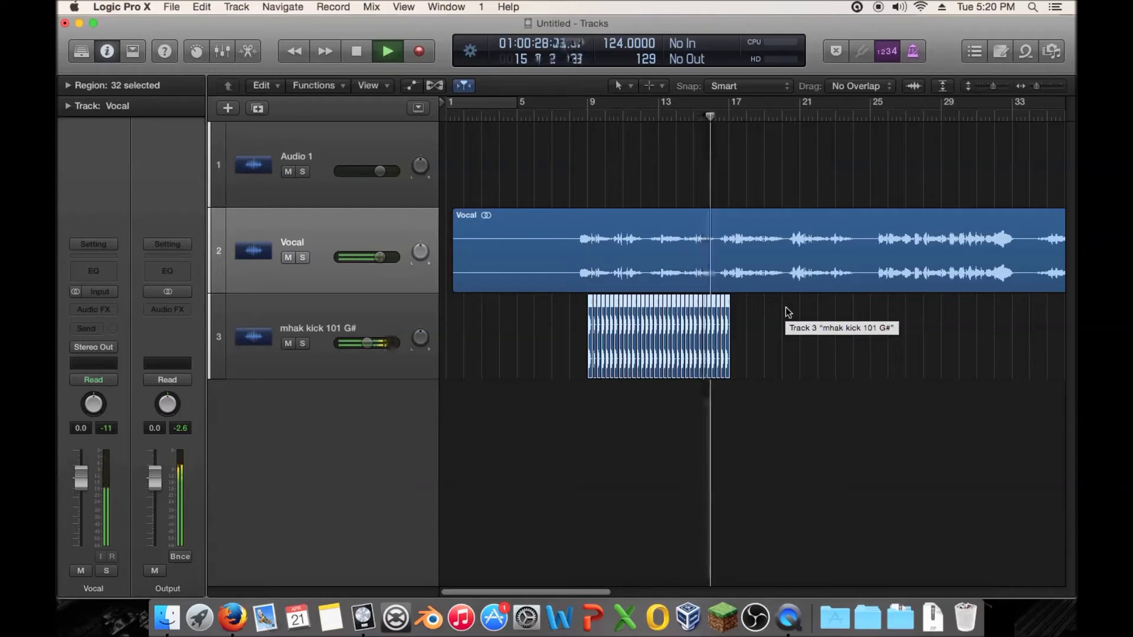
pyautogui.press('space')
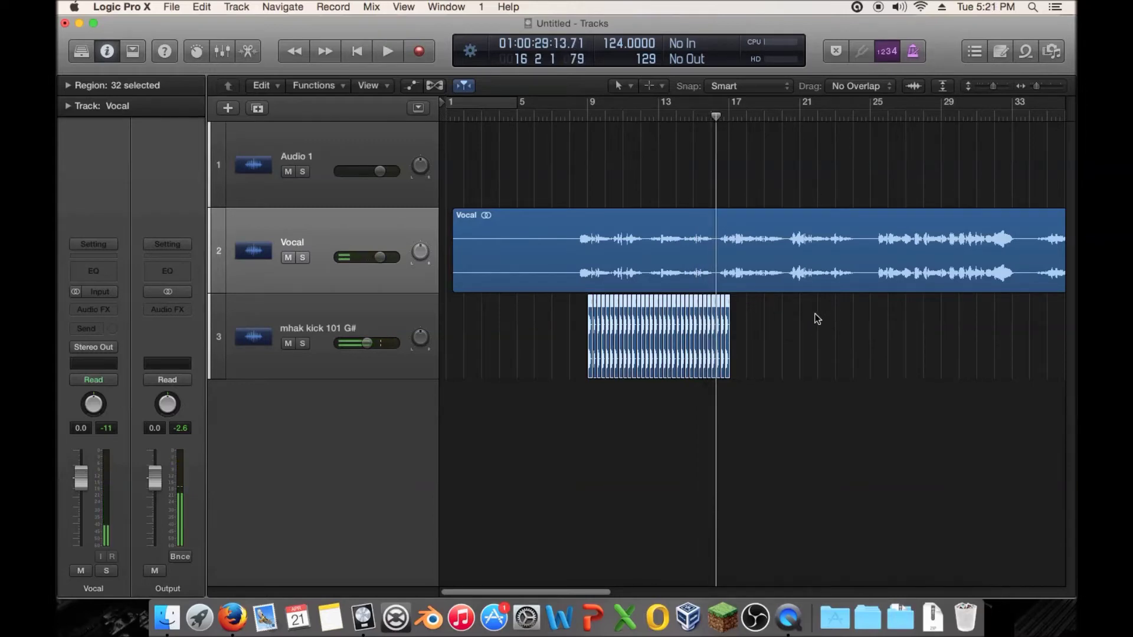
pyautogui.moveTo(807, 319); pyautogui.dragTo(562, 326)
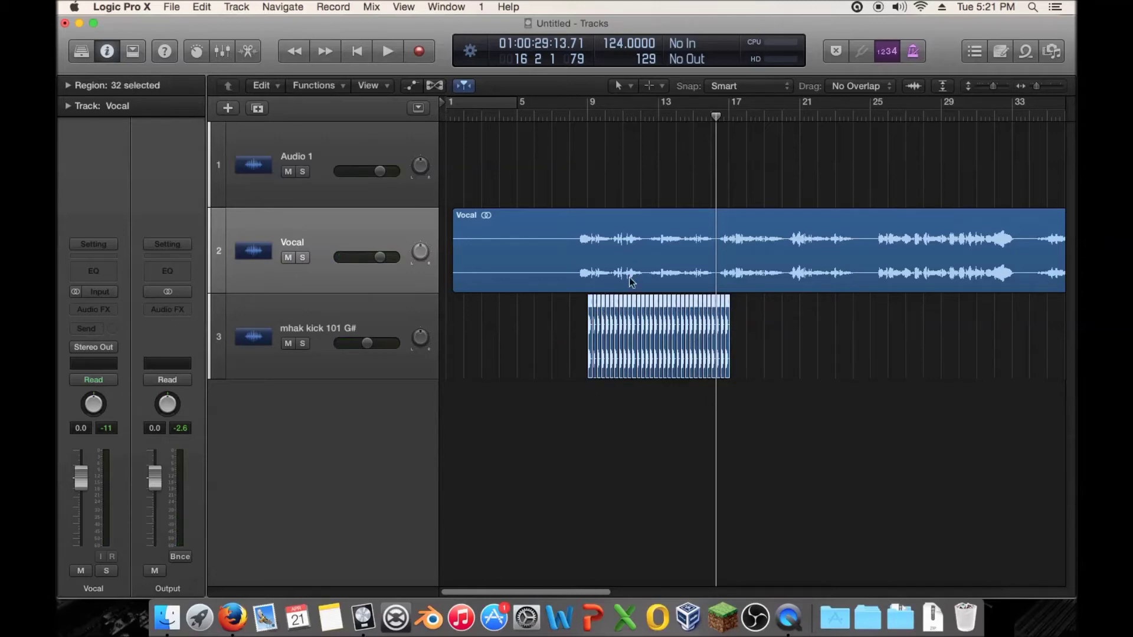
# - Replay the vocal with the kick between bars 13 and 15 to check where the timing drifts
pyautogui.doubleClick(654, 116)
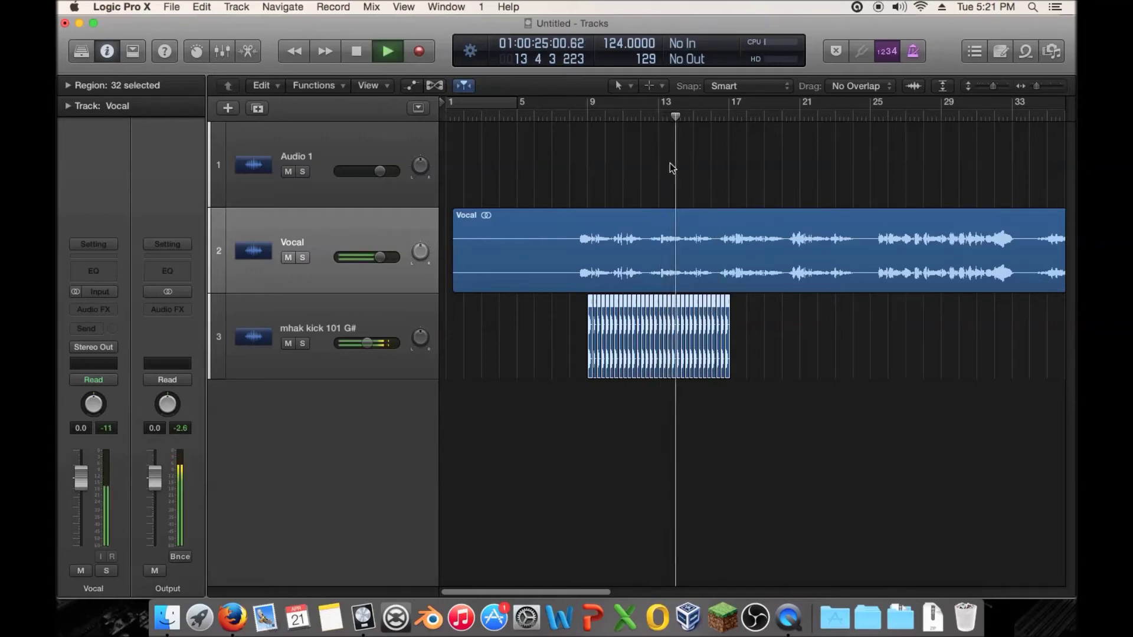
pyautogui.press('space')
pyautogui.click(667, 116)
pyautogui.press('space')
pyautogui.click(662, 118)
pyautogui.press('space')
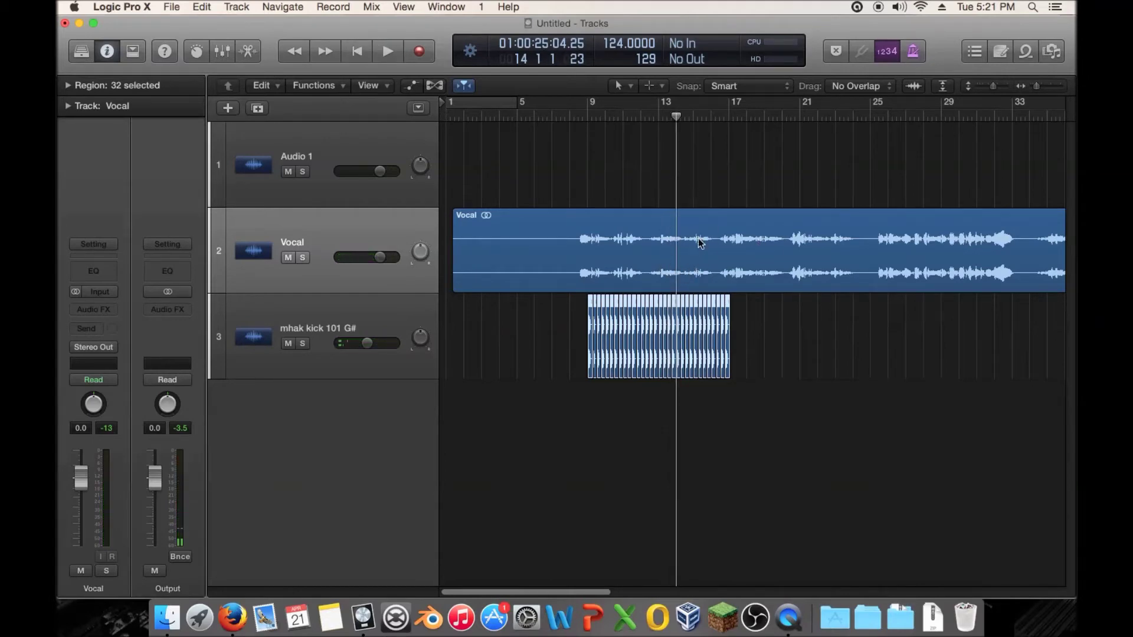
pyautogui.press('space')
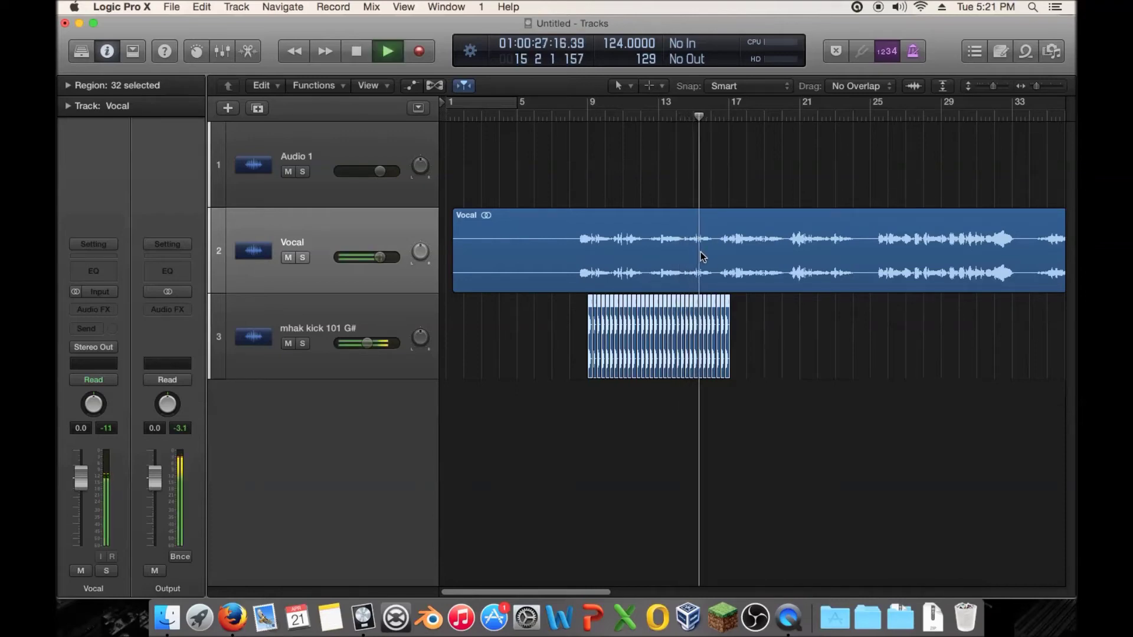
pyautogui.press('space')
# - Play the passage from bar 14 up close and place the playhead at 15 2 1 1
pyautogui.moveTo(1036, 86); pyautogui.dragTo(1045, 86)
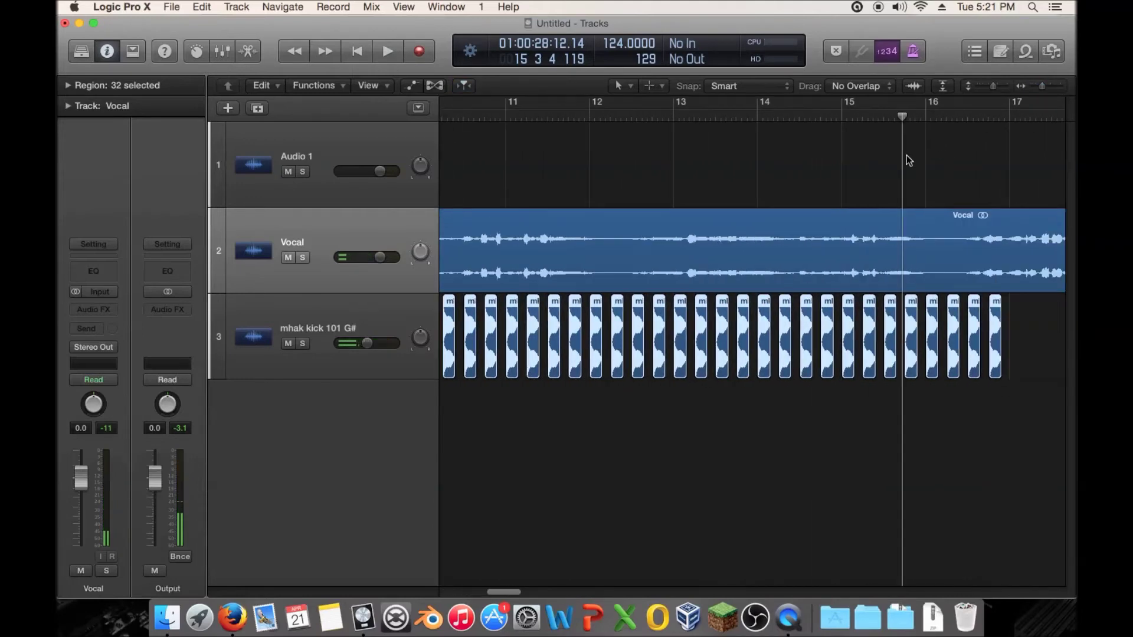
pyautogui.doubleClick(782, 113)
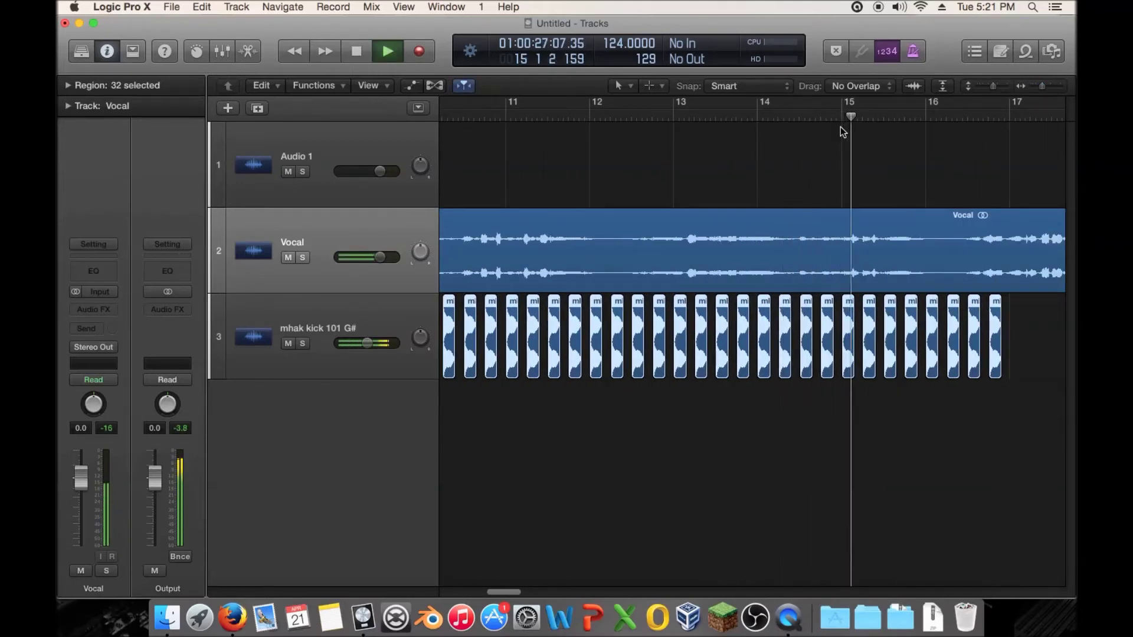
pyautogui.press('space')
pyautogui.click(861, 117)
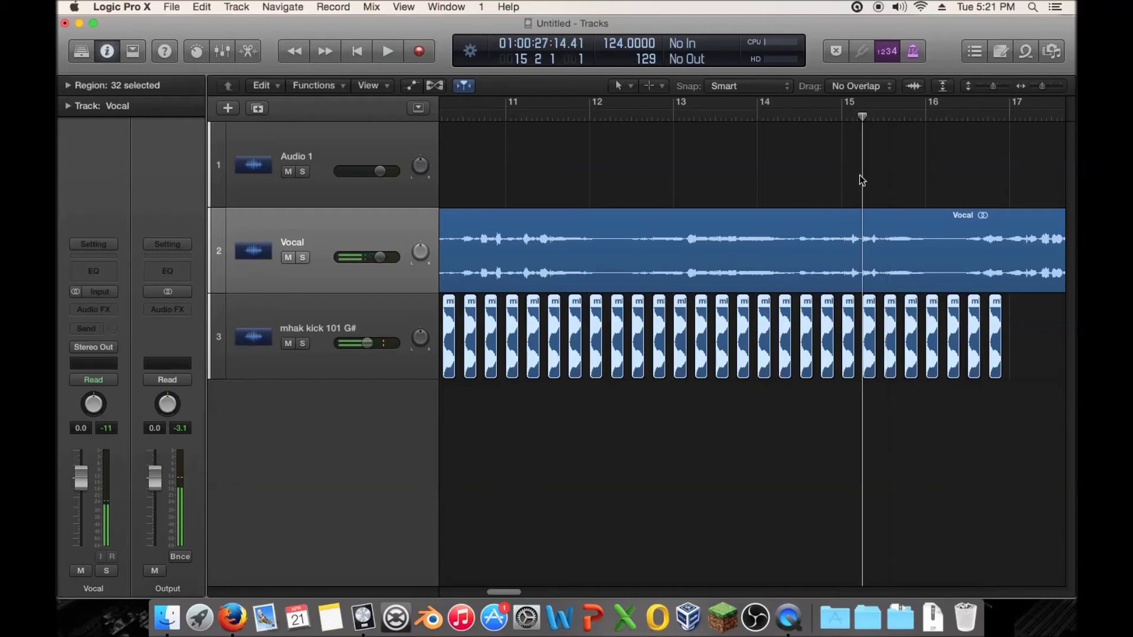
# - Turn on Flex for the Vocal track and set its mode to Flex Time - Monophonic
pyautogui.moveTo(1042, 87); pyautogui.dragTo(1034, 94)
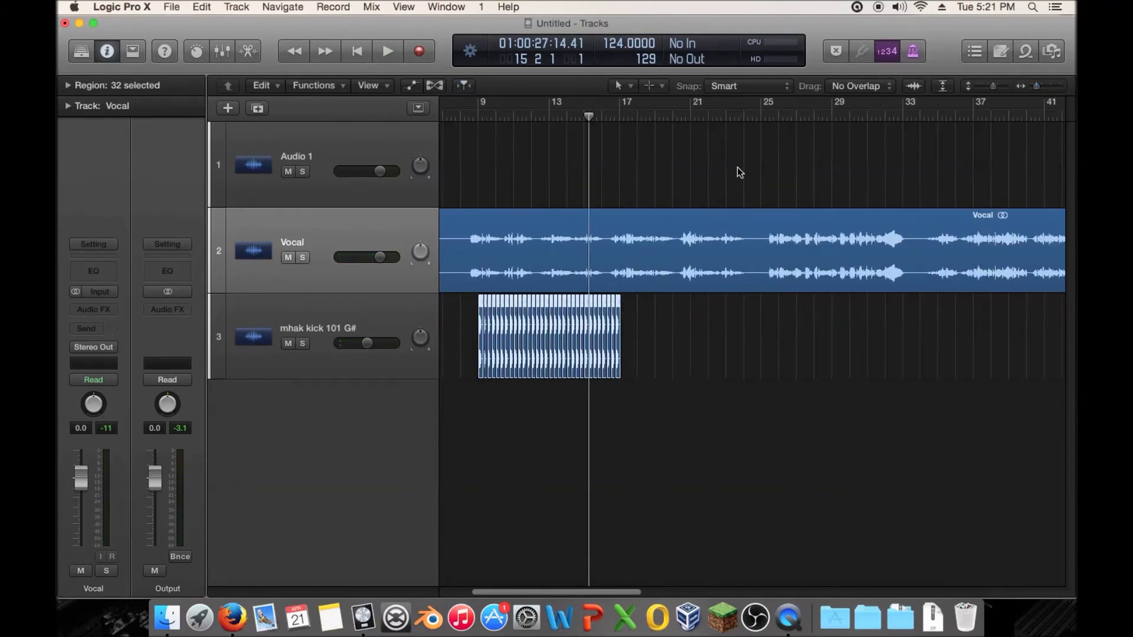
pyautogui.hscroll(-5, 688, 183)
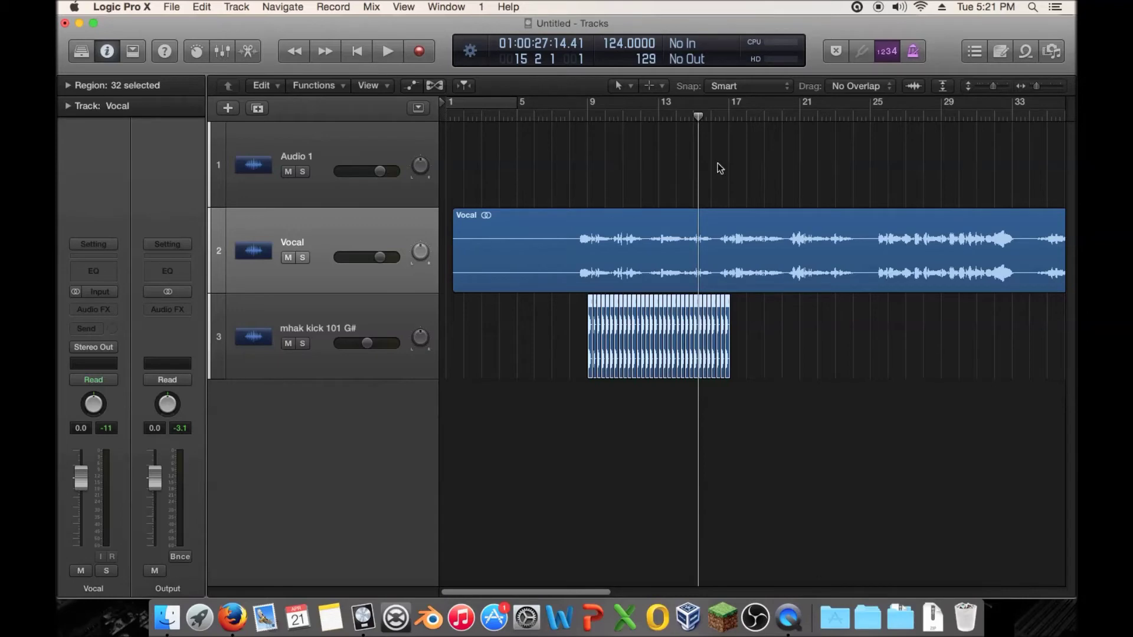
pyautogui.click(494, 184)
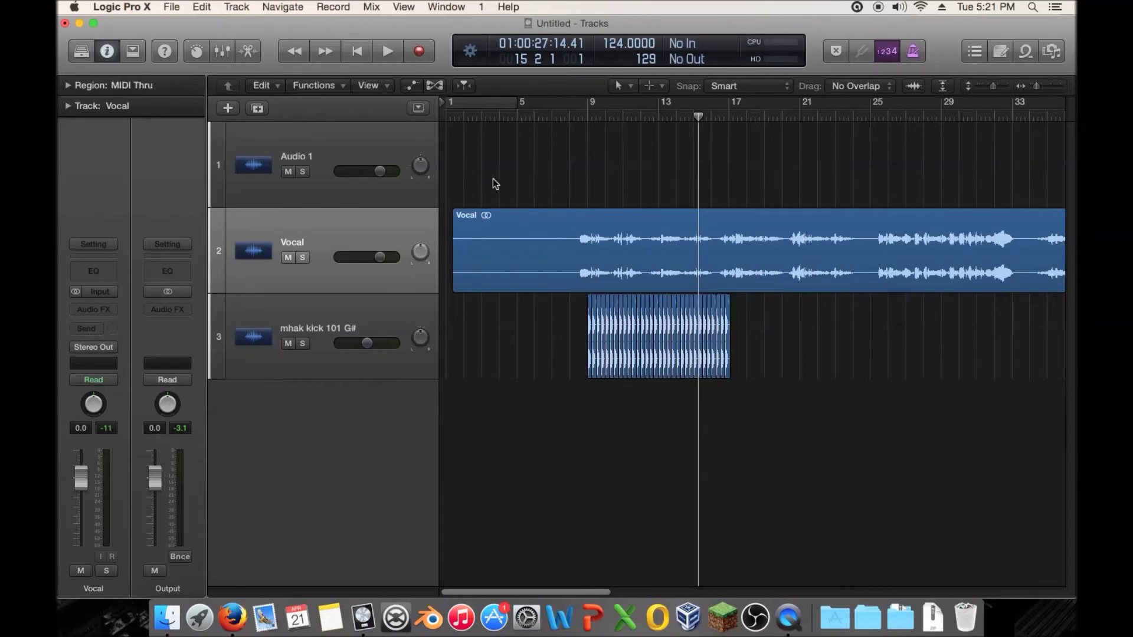
pyautogui.click(334, 242)
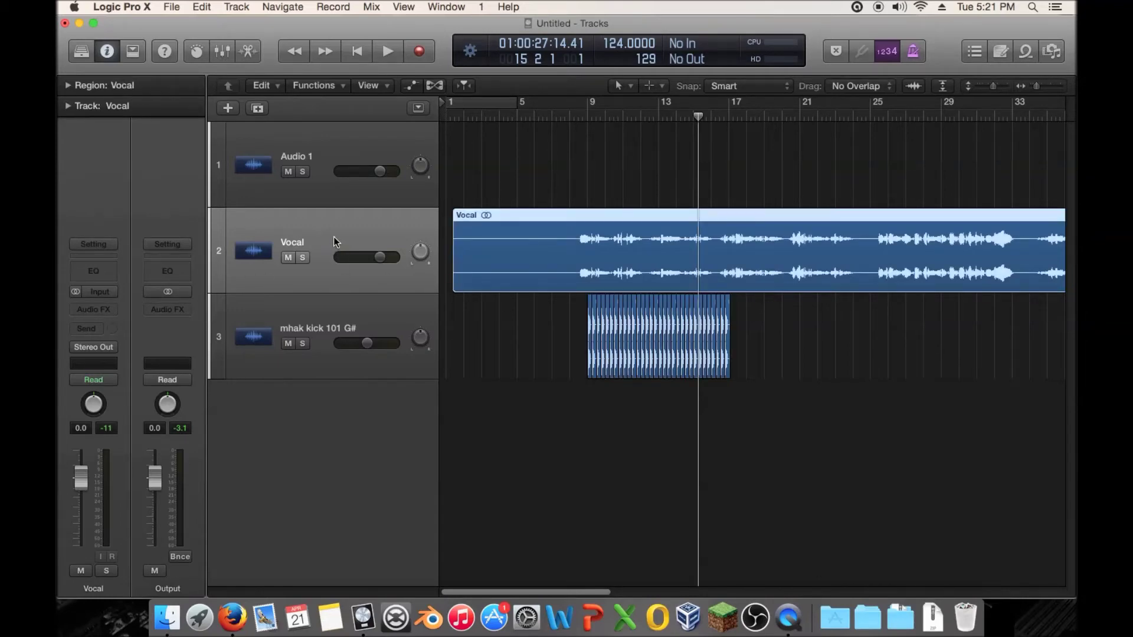
pyautogui.click(435, 87)
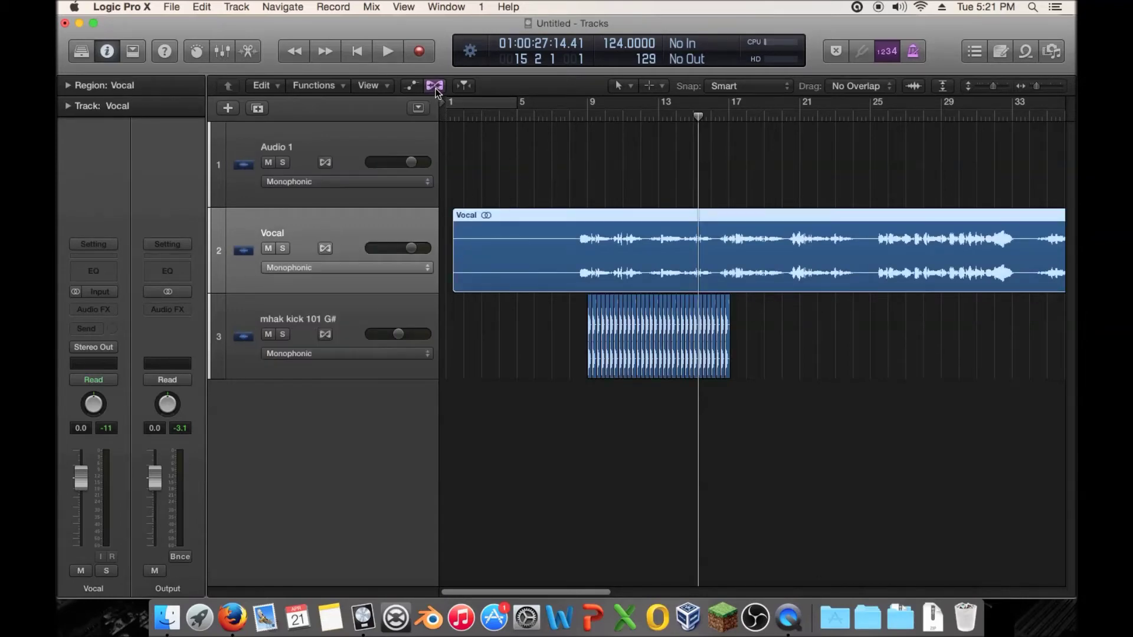
pyautogui.click(325, 249)
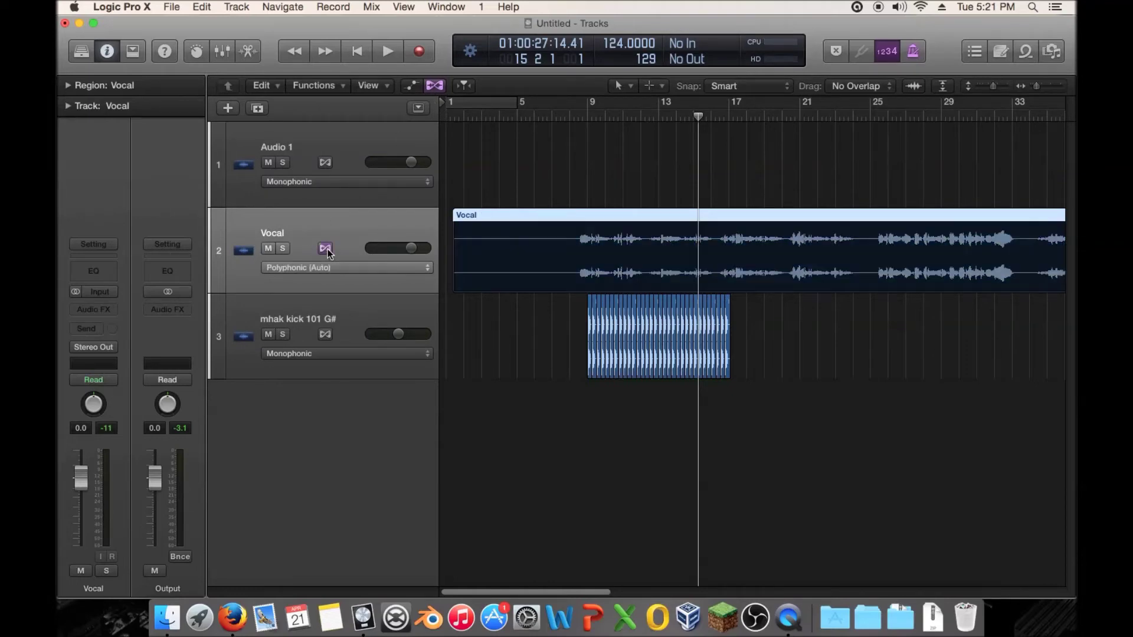
pyautogui.click(322, 268)
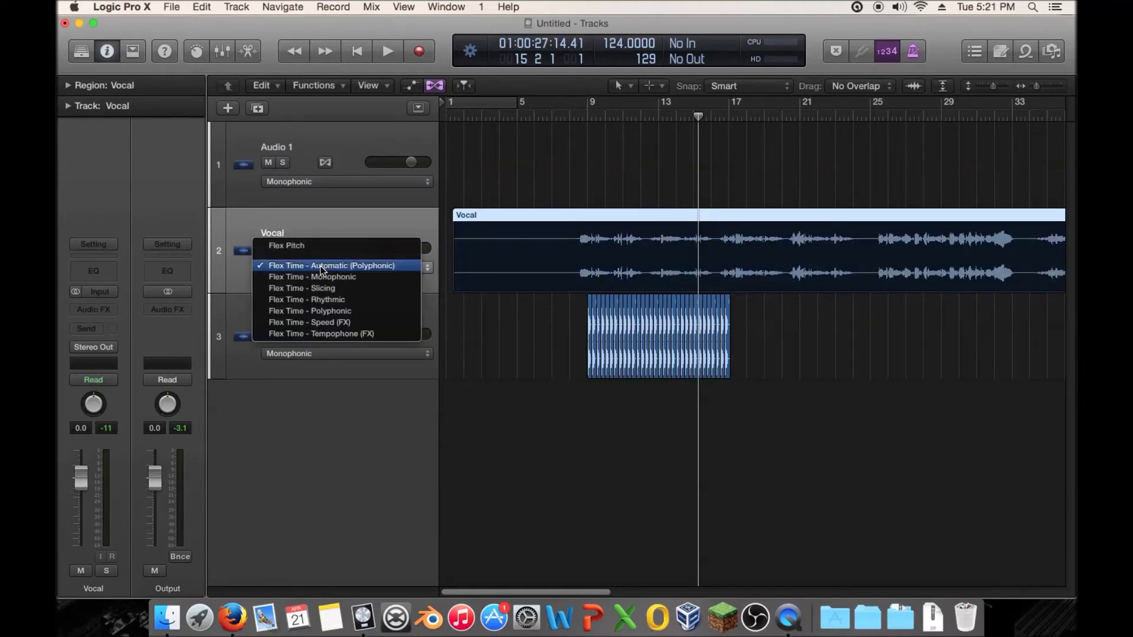
pyautogui.click(374, 279)
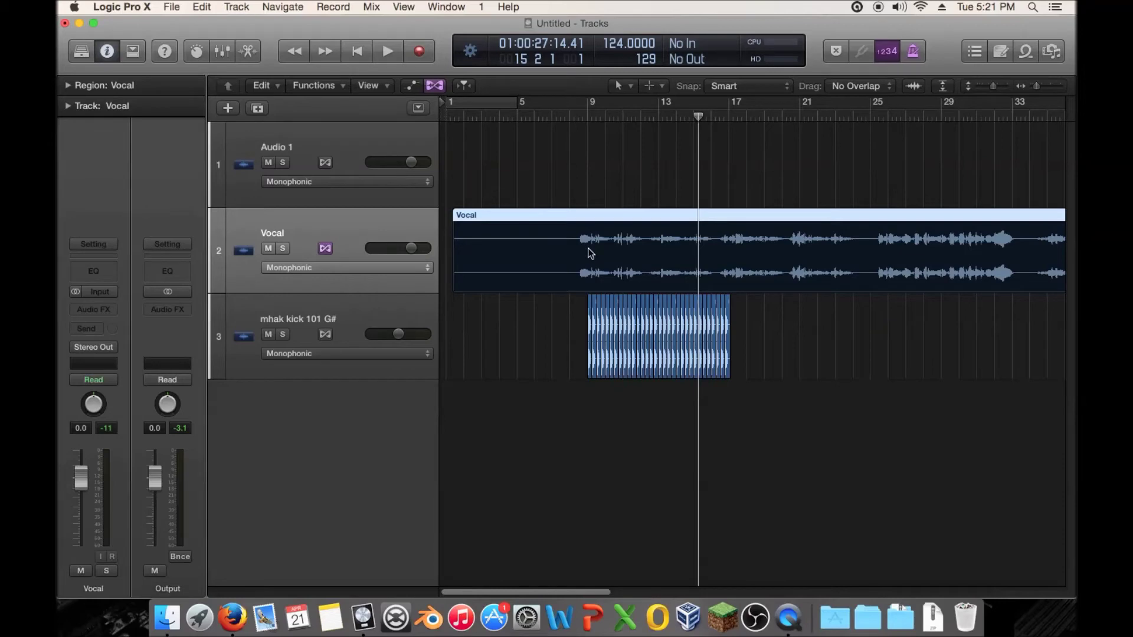
pyautogui.hscroll(3, 649, 200)
pyautogui.hscroll(-3, 662, 192)
pyautogui.click(324, 249)
pyautogui.click(327, 249)
pyautogui.click(330, 267)
pyautogui.click(329, 265)
# - Play the flexed Vocal track with the kick from bar 9 through bar 11 at 124 BPM
pyautogui.moveTo(1037, 88); pyautogui.dragTo(1039, 88)
pyautogui.hscroll(-5, 797, 160)
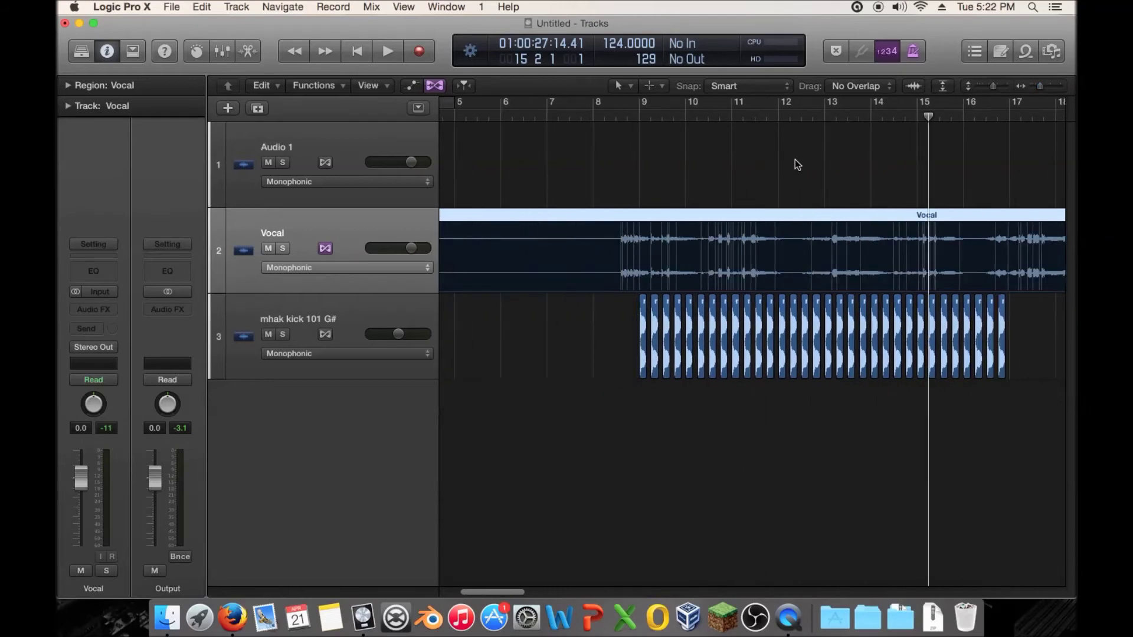
pyautogui.moveTo(628, 115); pyautogui.dragTo(645, 113)
pyautogui.press('space')
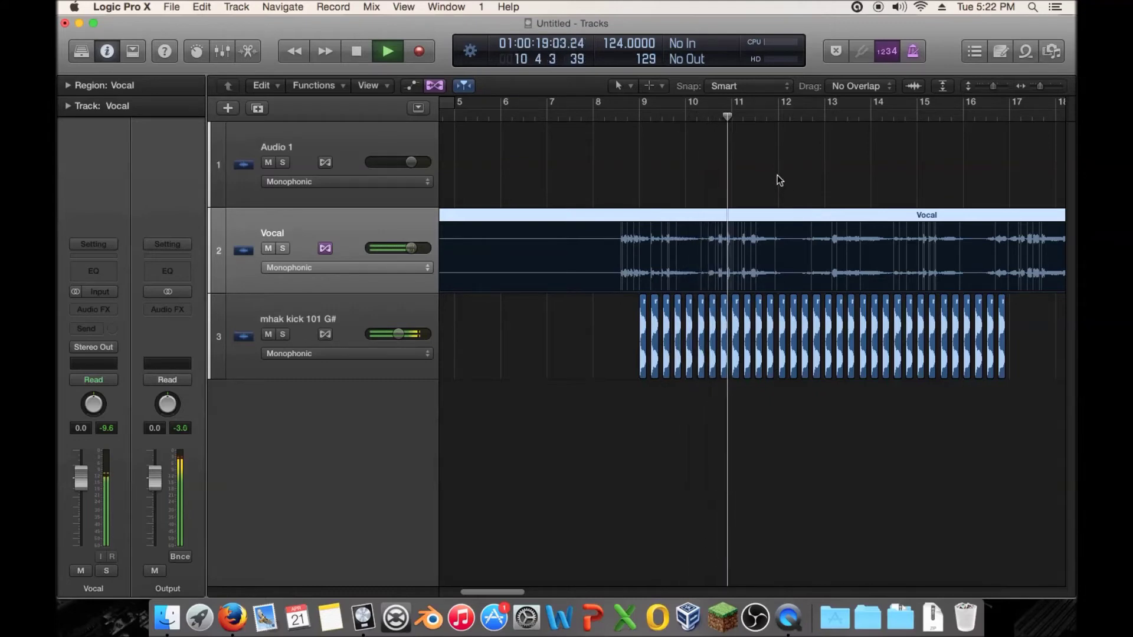
pyautogui.press('space')
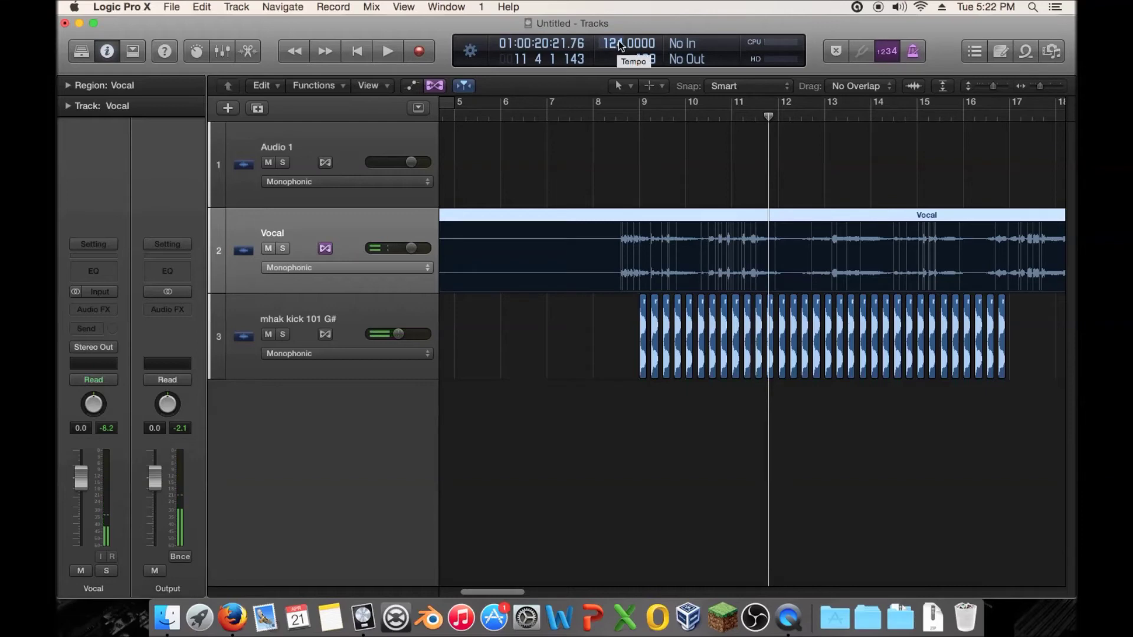
# - Try the tempo at 130 BPM by playing from before bar 9 into bar 11, and restore 124 BPM
pyautogui.moveTo(613, 49); pyautogui.dragTo(613, 39)
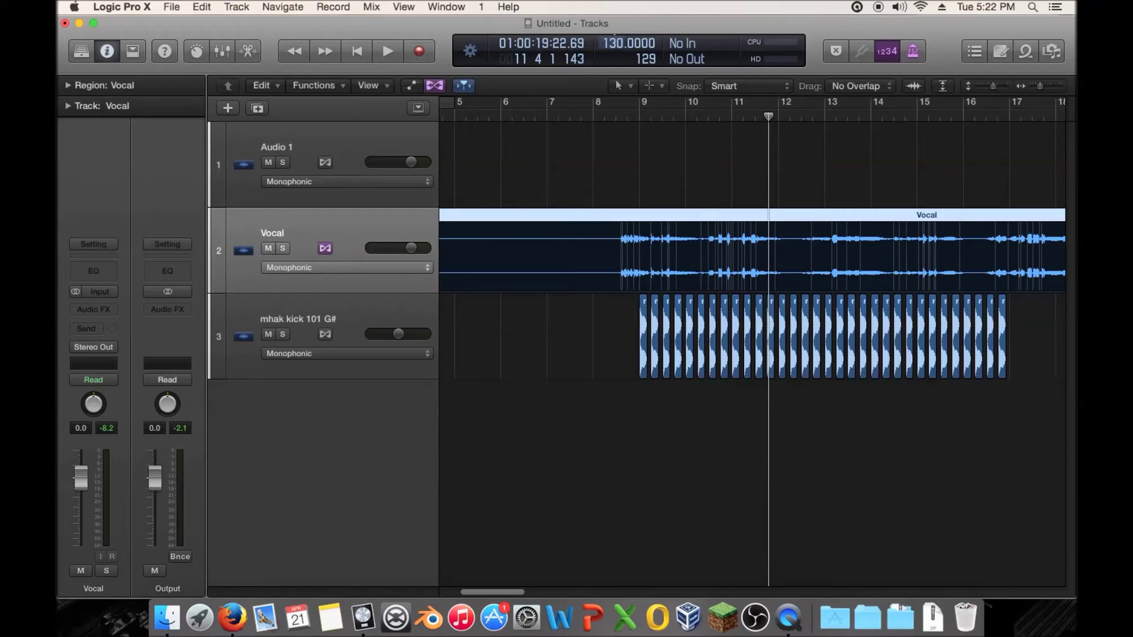
pyautogui.click(607, 114)
pyautogui.press('space')
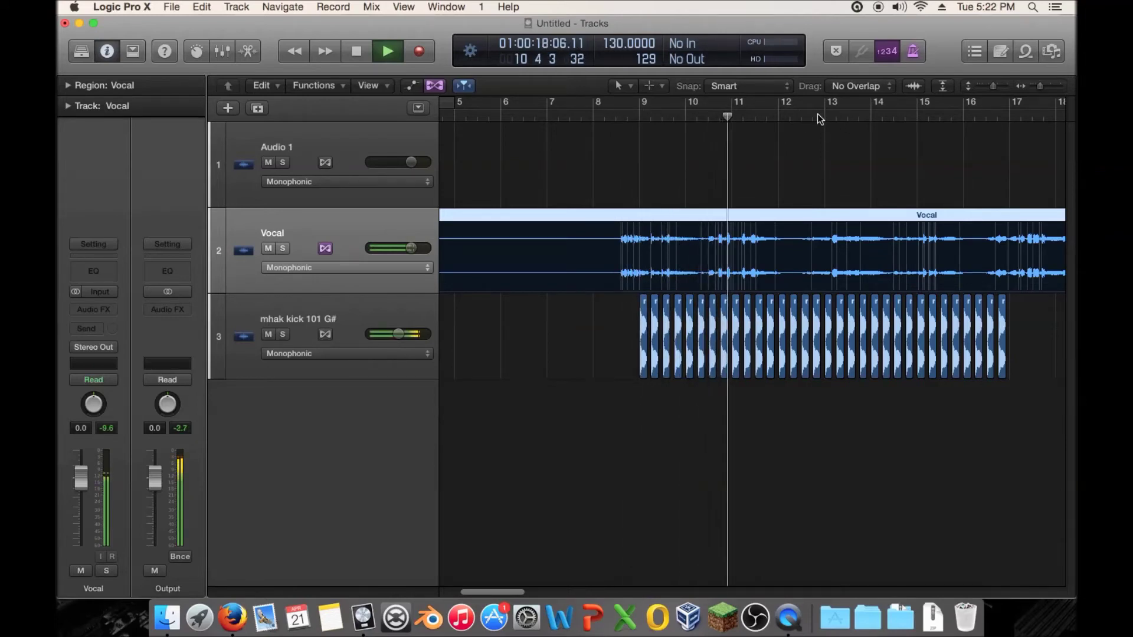
pyautogui.moveTo(629, 43); pyautogui.dragTo(629, 52)
pyautogui.press('space')
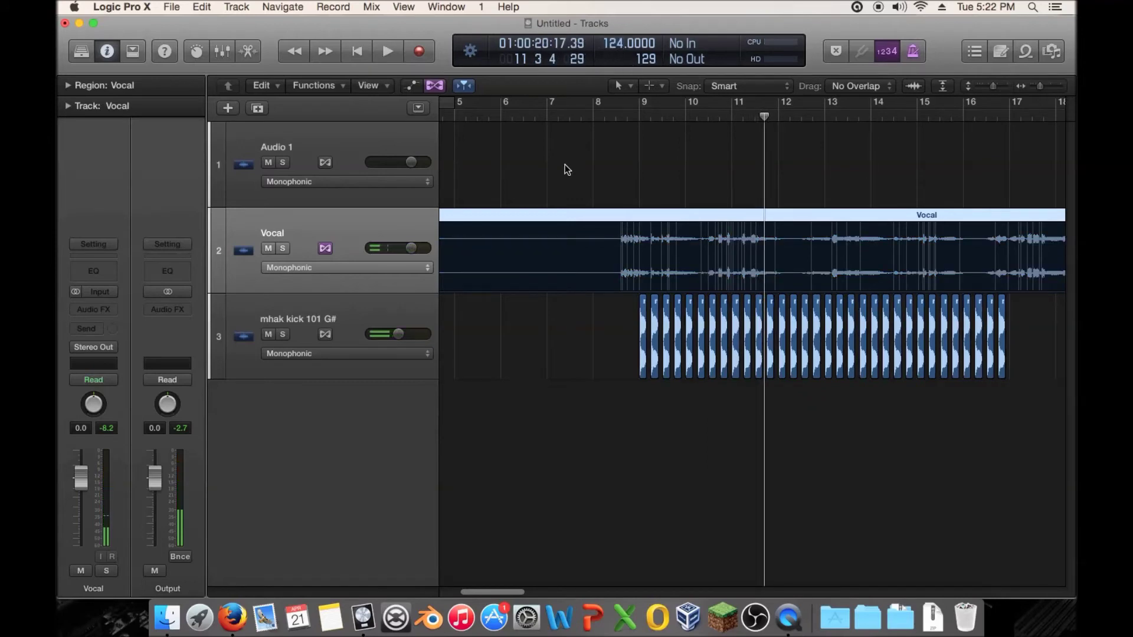
# - Test a 130 BPM tempo with Flex off for the Vocal track, and restore 124 BPM and Flex
pyautogui.click(325, 248)
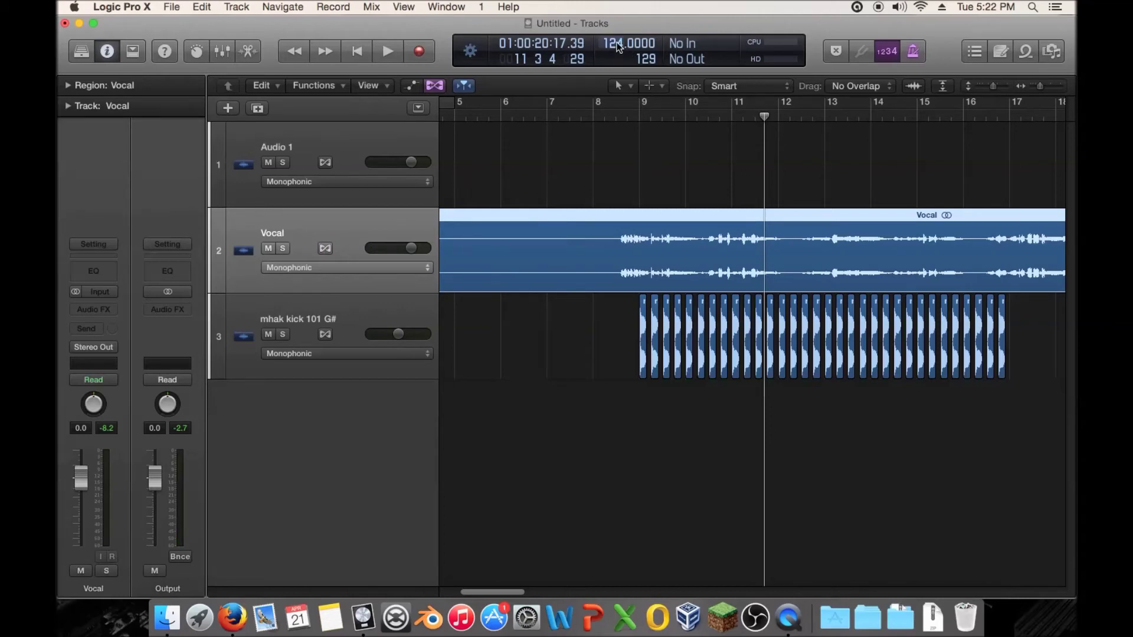
pyautogui.moveTo(628, 52); pyautogui.dragTo(629, 52)
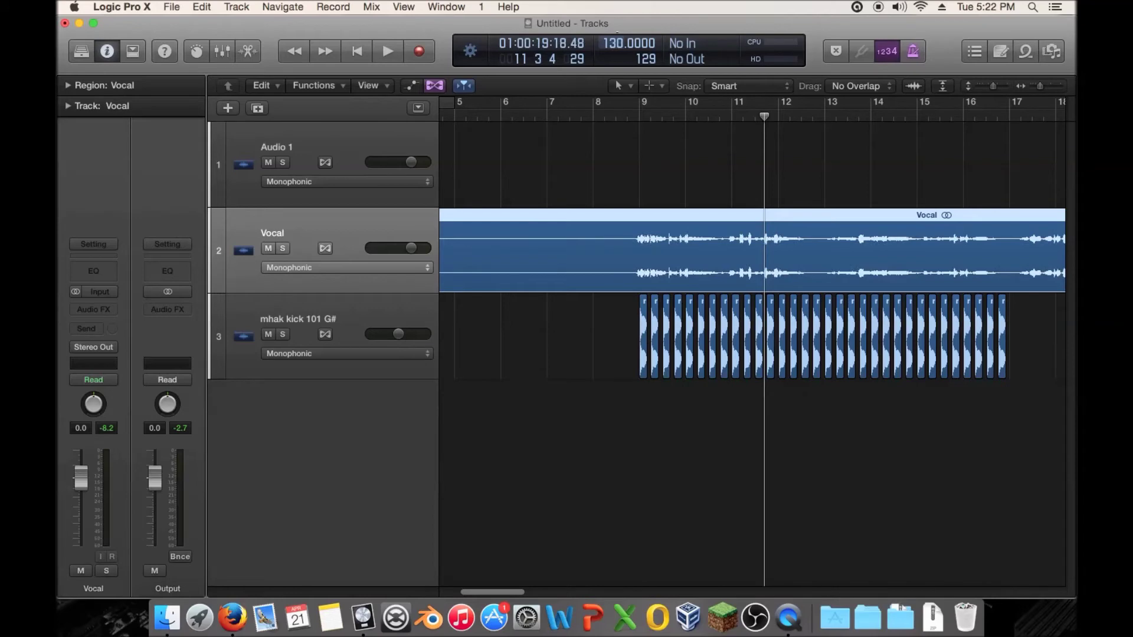
pyautogui.moveTo(628, 52); pyautogui.dragTo(629, 52)
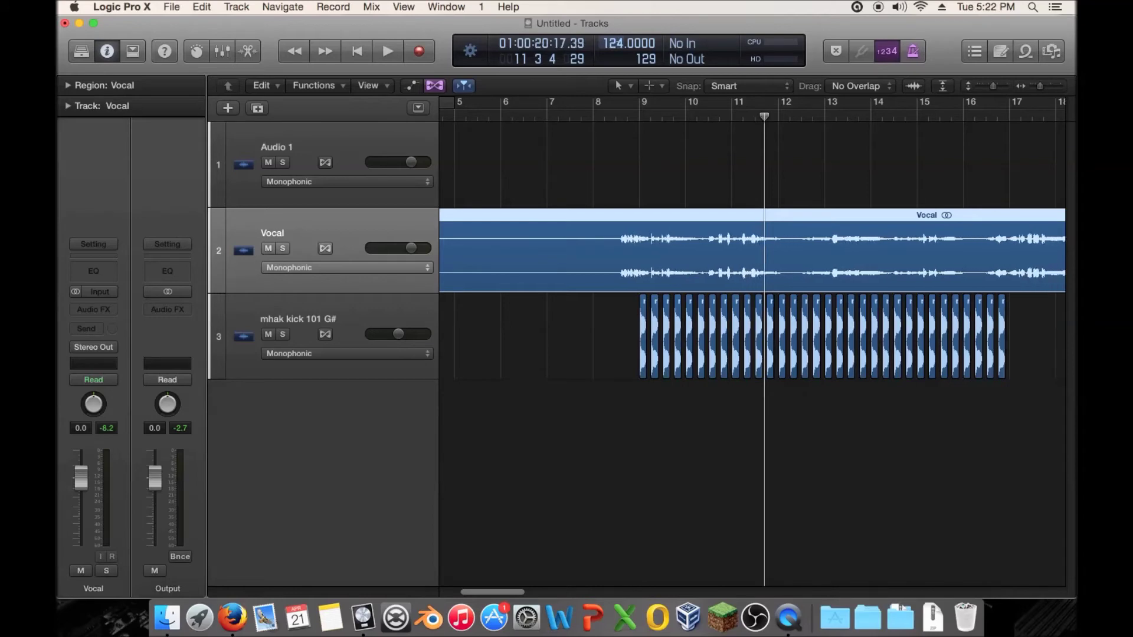
pyautogui.click(325, 248)
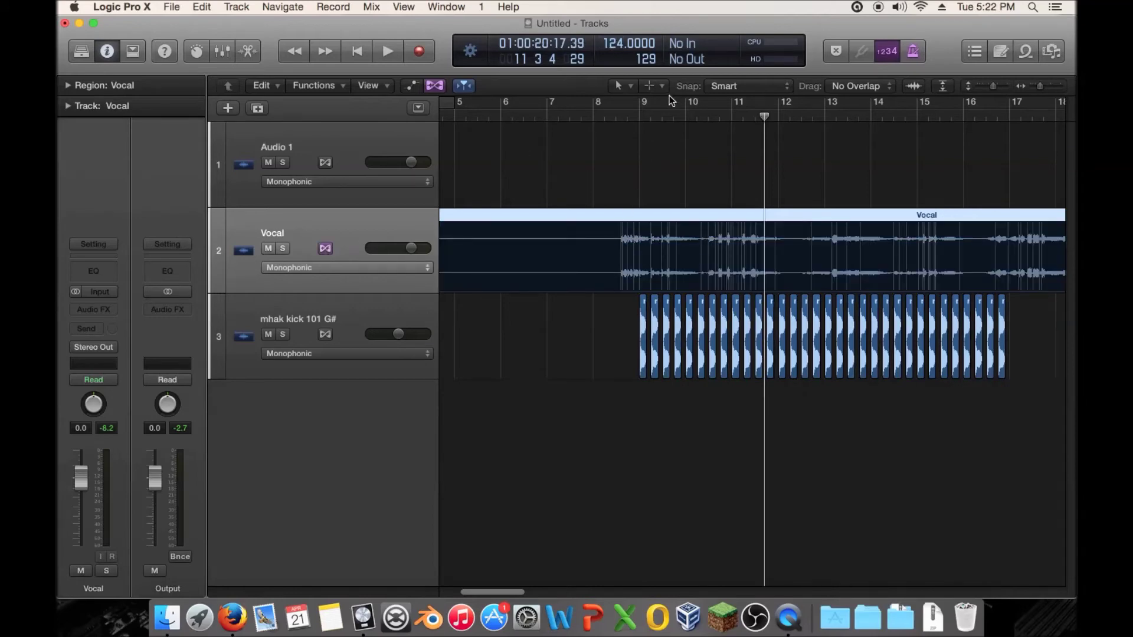
# - Place the playhead at bar 9, set the tempo to 128 BPM and play the vocal with the kick into bar 11
pyautogui.moveTo(621, 115); pyautogui.dragTo(639, 115)
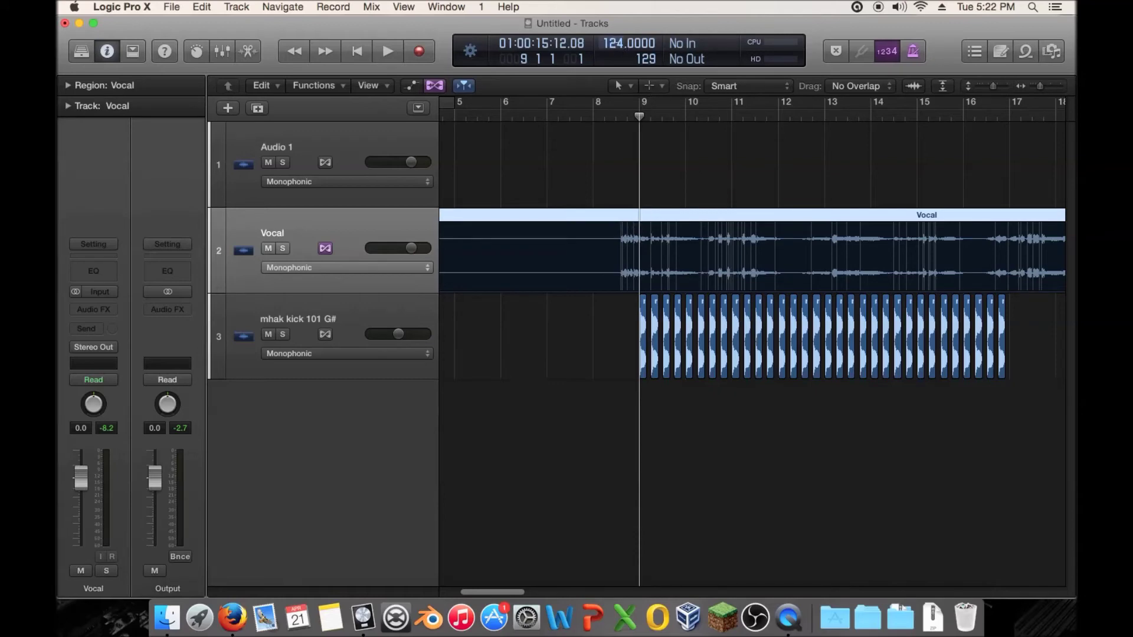
pyautogui.moveTo(629, 43); pyautogui.dragTo(629, 41)
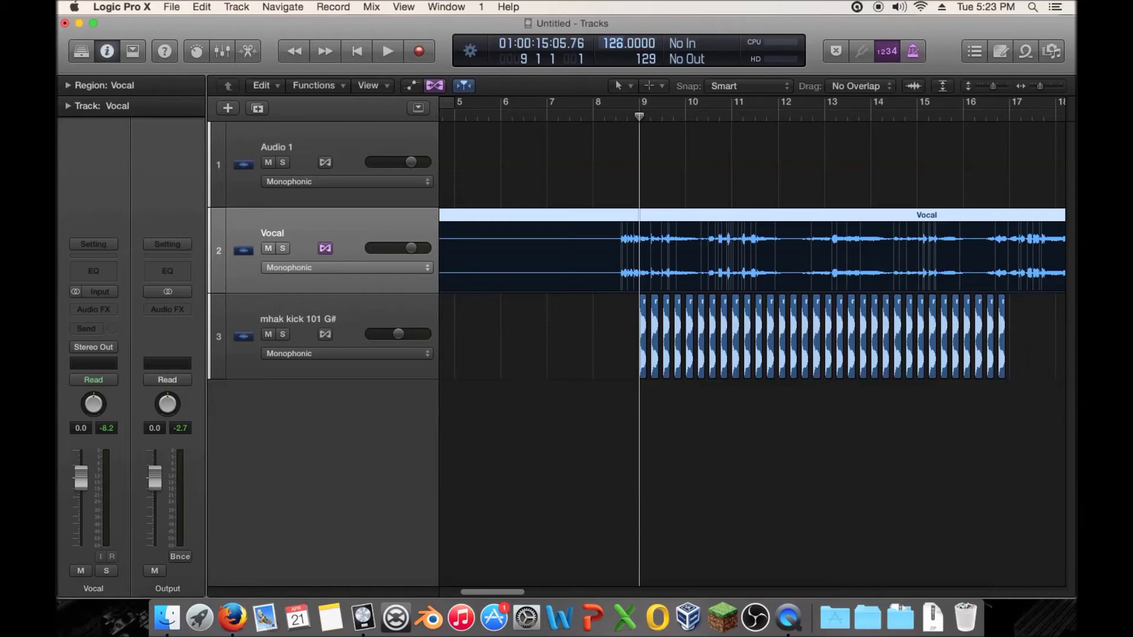
pyautogui.moveTo(629, 41); pyautogui.dragTo(629, 38)
pyautogui.press('space')
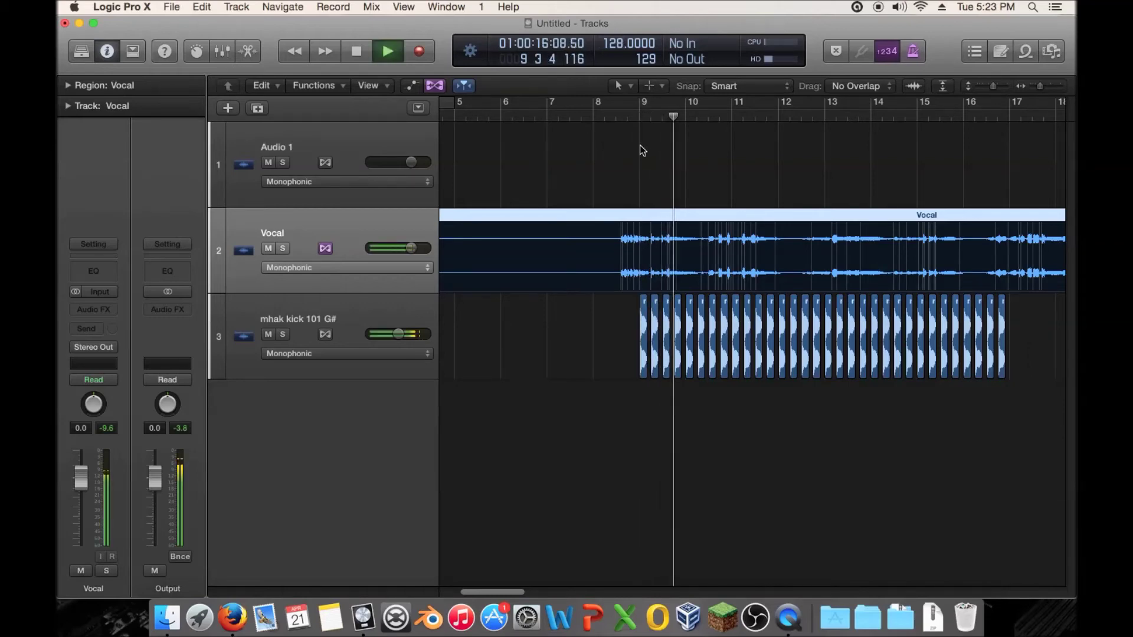
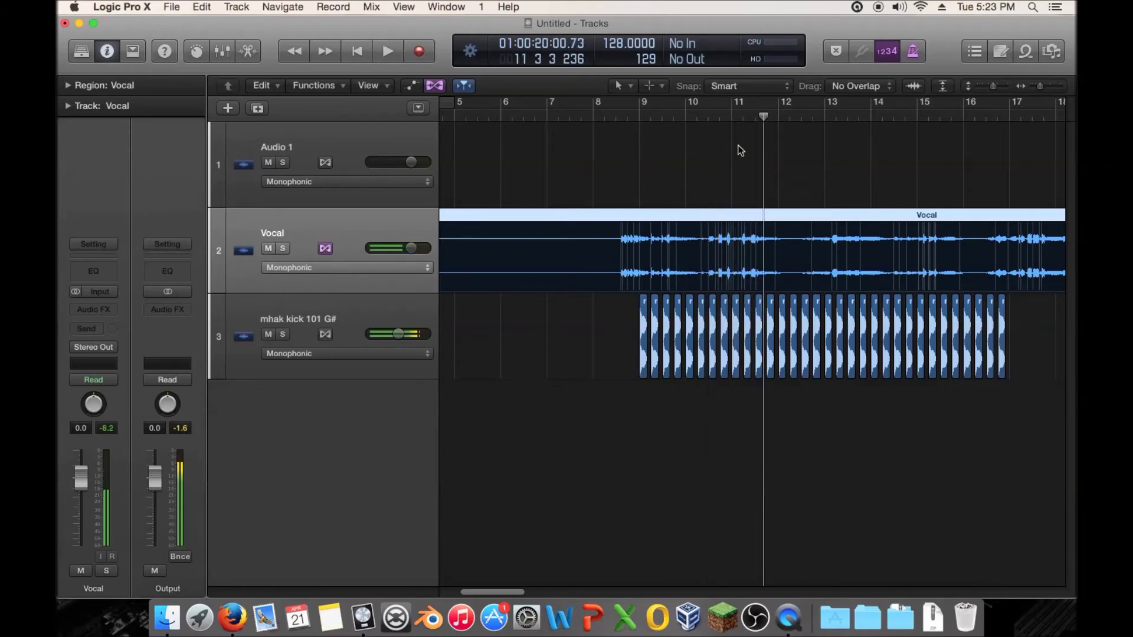
# - Set the tempo to 140 BPM and play the vocal with the kick from before bar 9 to the end of bar 15
pyautogui.hscroll(1, 599, 171)
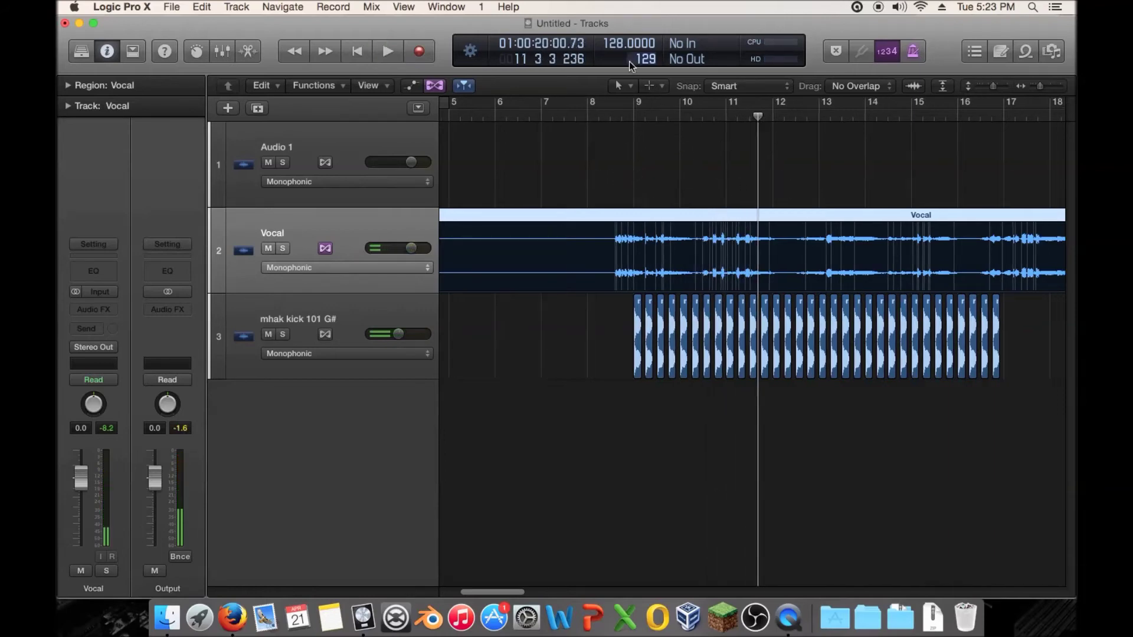
pyautogui.moveTo(628, 43); pyautogui.dragTo(629, 36)
pyautogui.click(617, 115)
pyautogui.press('space')
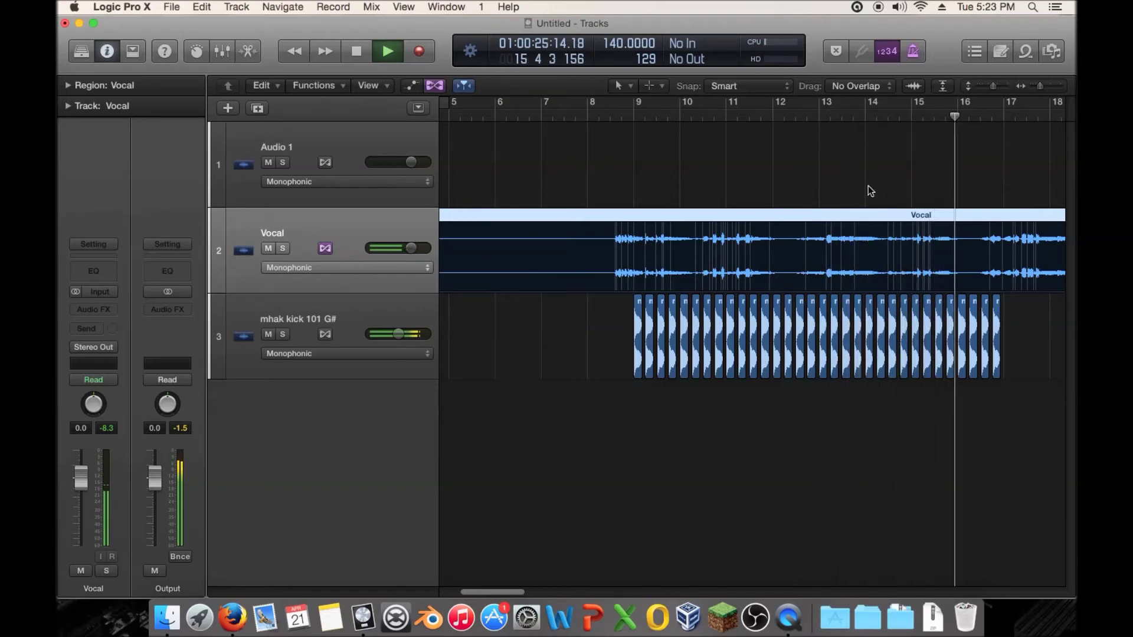
pyautogui.press('space')
# - Return the playhead to 9 1 1 1 and set the tempo back to 124 BPM
pyautogui.hscroll(3, 795, 168)
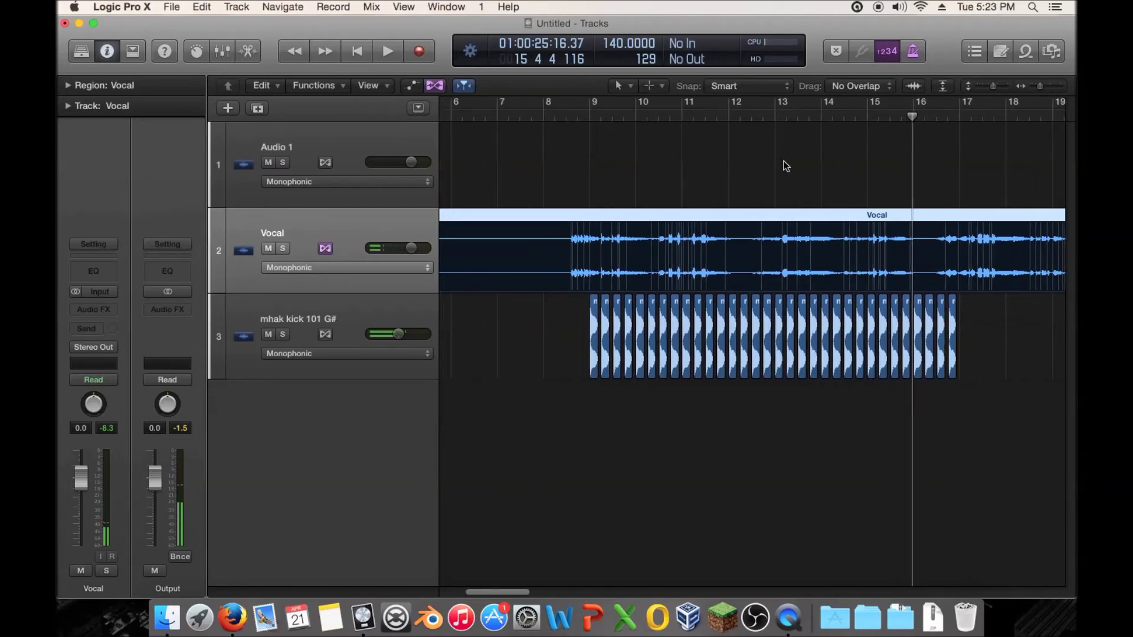
pyautogui.scroll(-3, 1043, 84)
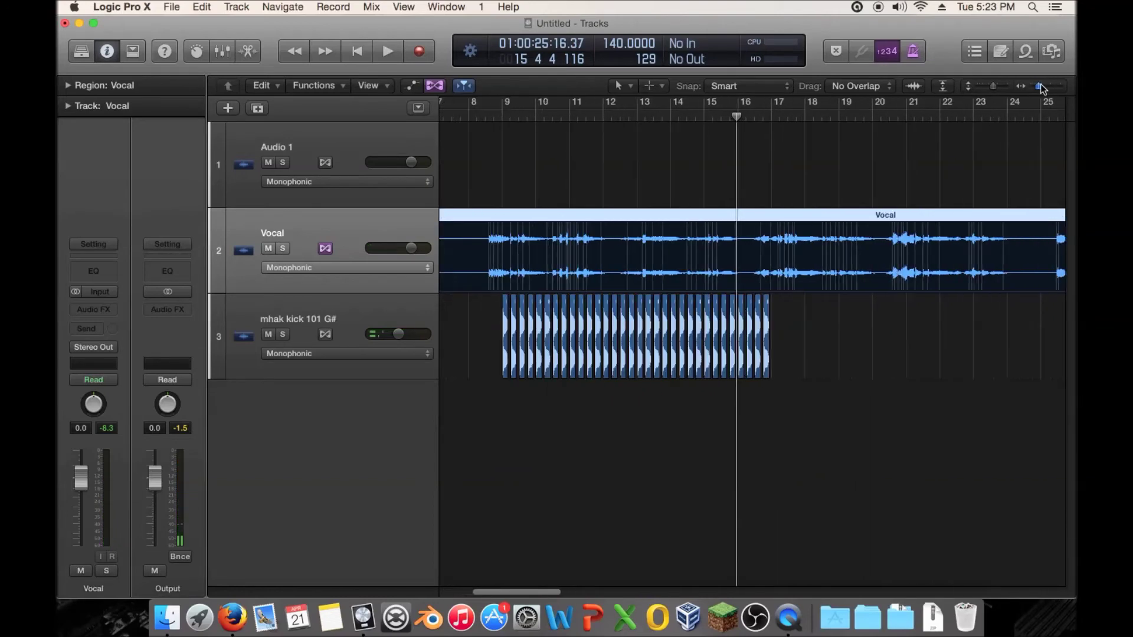
pyautogui.hscroll(-2, 912, 162)
pyautogui.moveTo(522, 117); pyautogui.dragTo(549, 117)
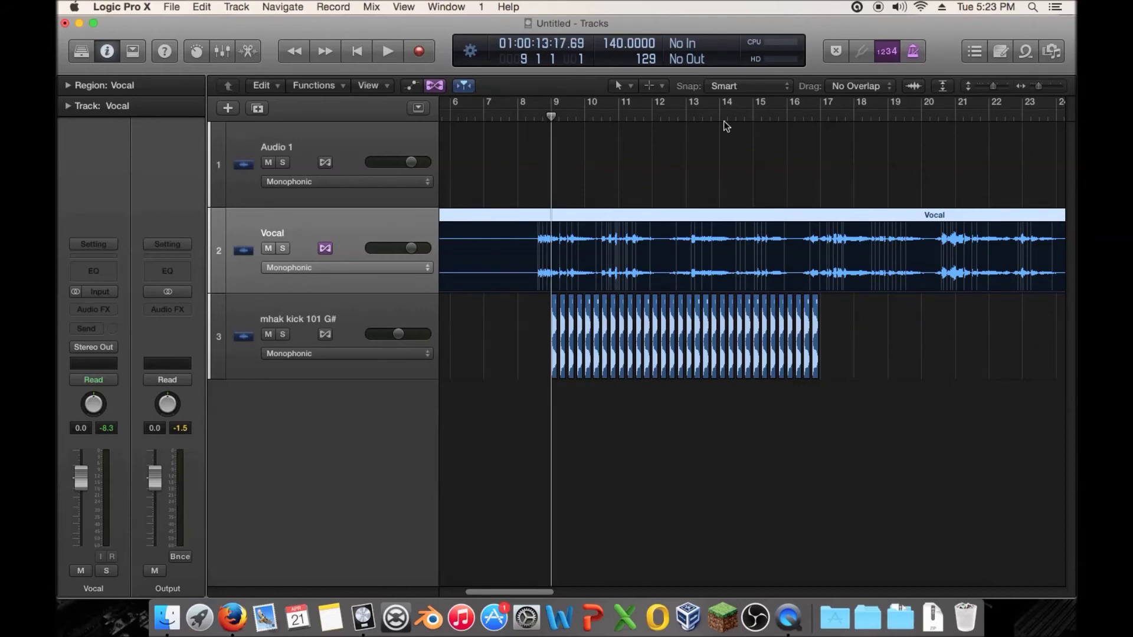
pyautogui.moveTo(628, 43); pyautogui.dragTo(628, 53)
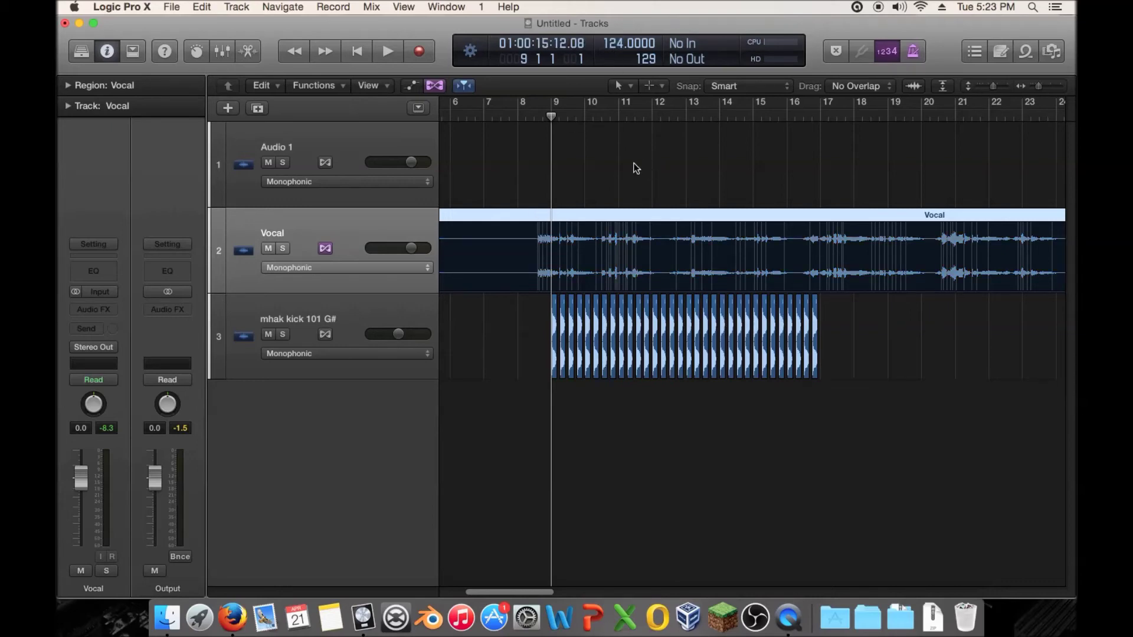
# - Add a flex marker at the vocal transient just before bar 9 and move it onto the first kick at bar 9
pyautogui.hscroll(2, 902, 107)
pyautogui.moveTo(1038, 87); pyautogui.dragTo(1054, 88)
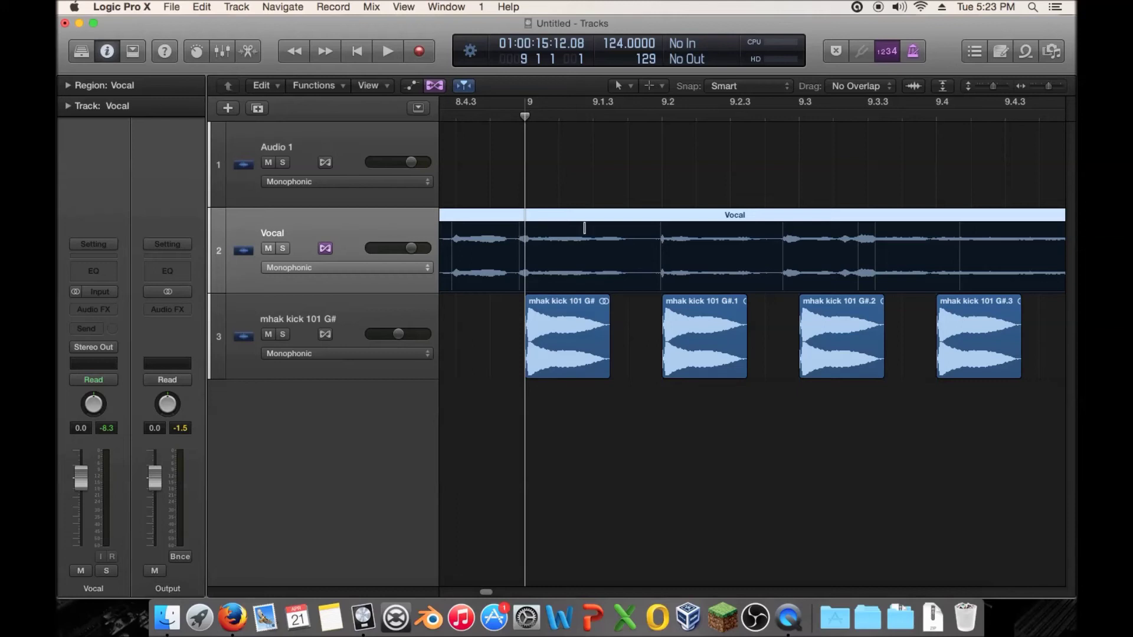
pyautogui.click(518, 258)
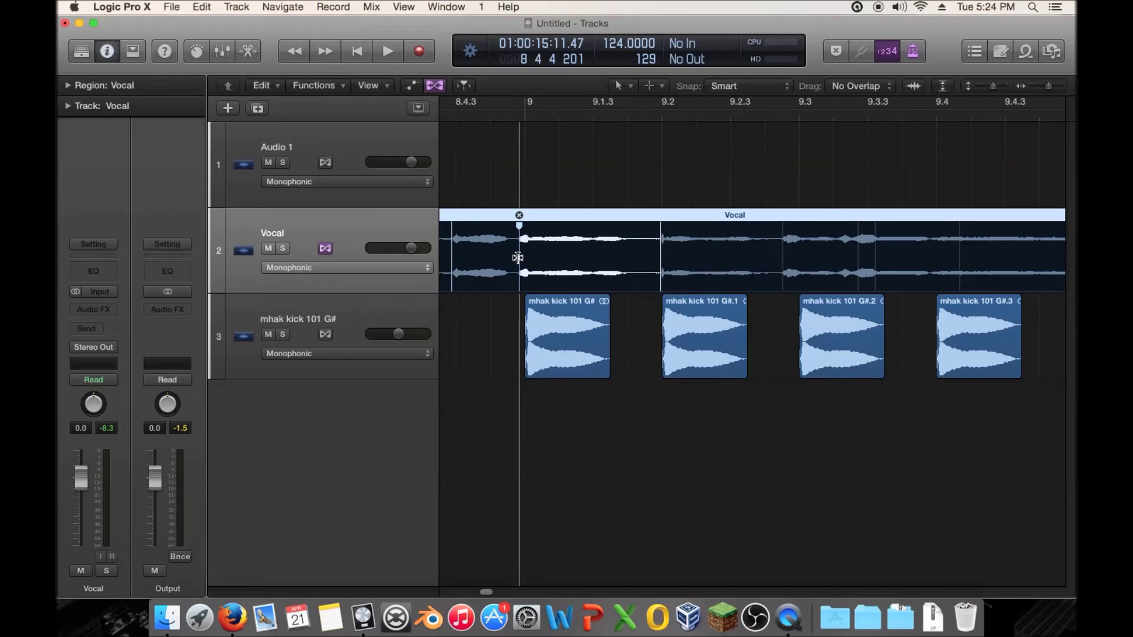
pyautogui.moveTo(517, 258)
pyautogui.mouseDown()
pyautogui.moveTo(545, 260)
pyautogui.moveTo(502, 261)
pyautogui.moveTo(525, 262)
pyautogui.mouseUp()
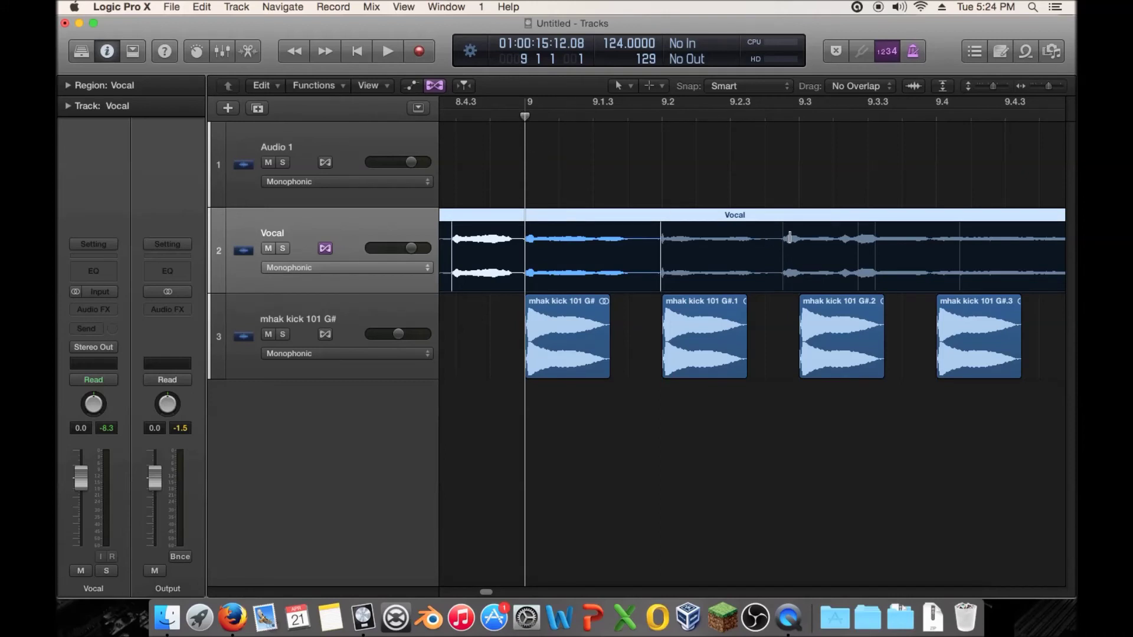
# - Compare the vocal transients with the kicks across bars 9 to 11, and place the playhead at 10 4 3 1
pyautogui.hscroll(10, 820, 179)
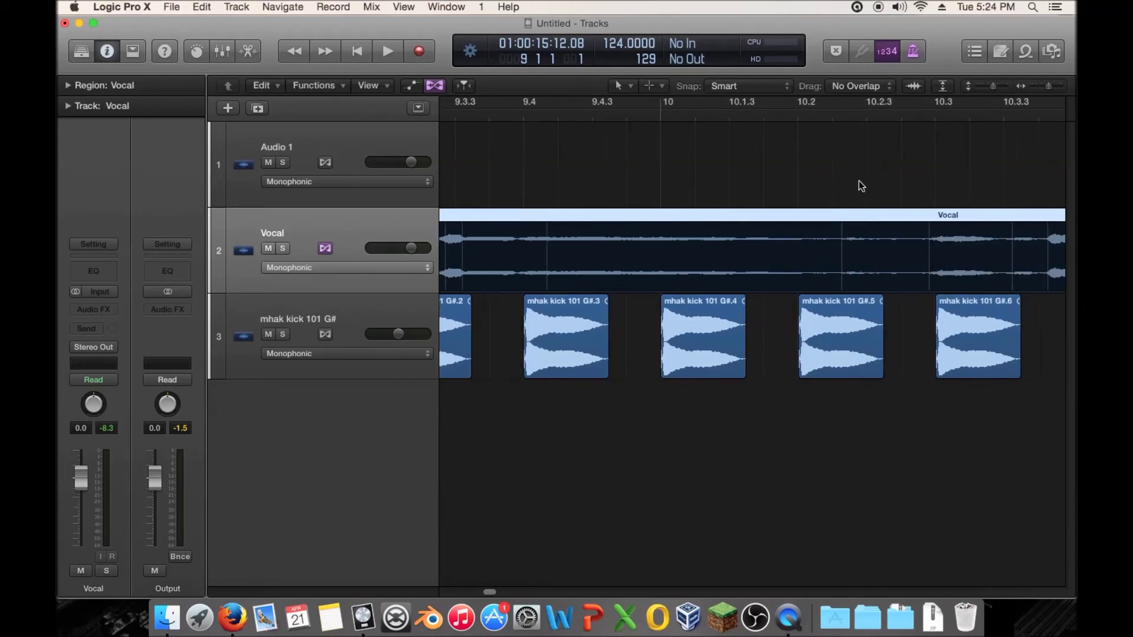
pyautogui.hscroll(6, 872, 182)
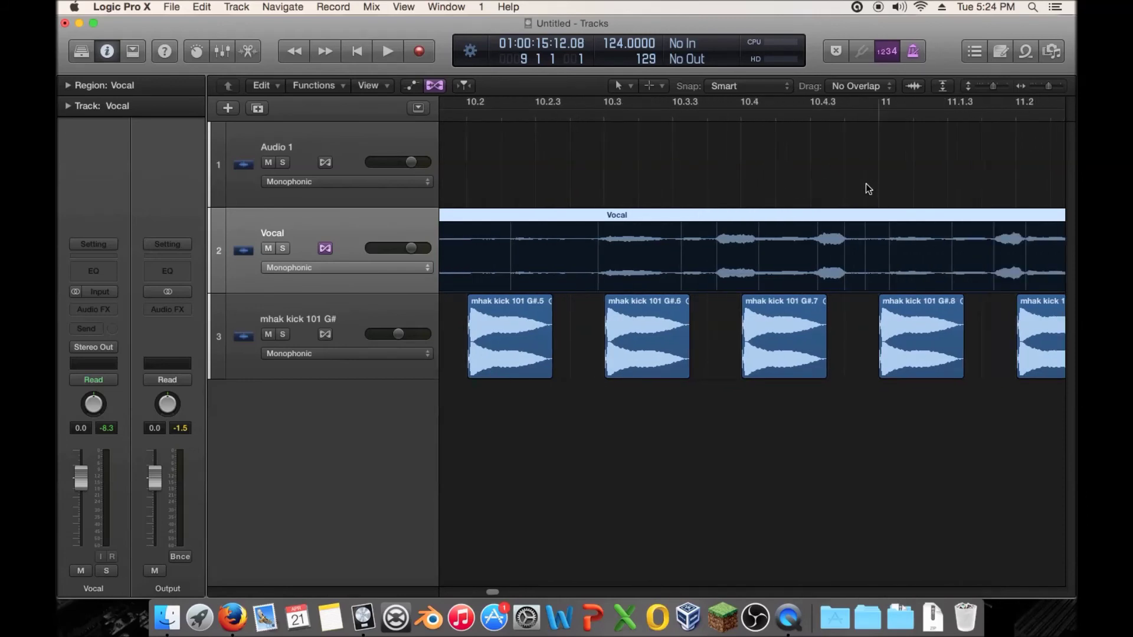
pyautogui.hscroll(4, 885, 188)
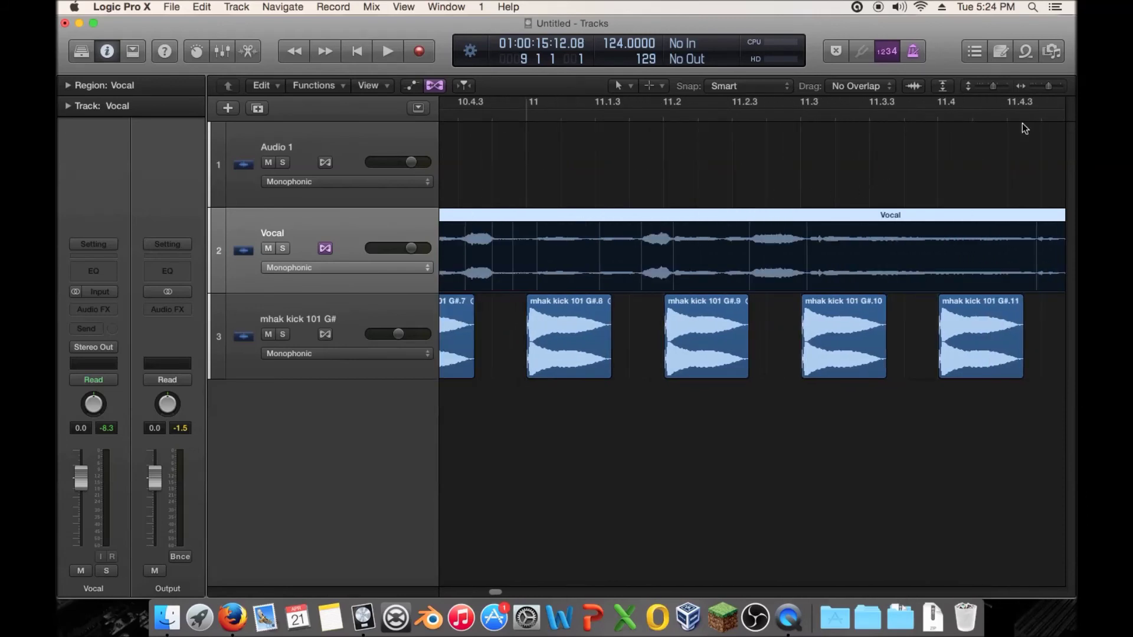
pyautogui.moveTo(1045, 87); pyautogui.dragTo(1036, 88)
pyautogui.hscroll(-10, 789, 167)
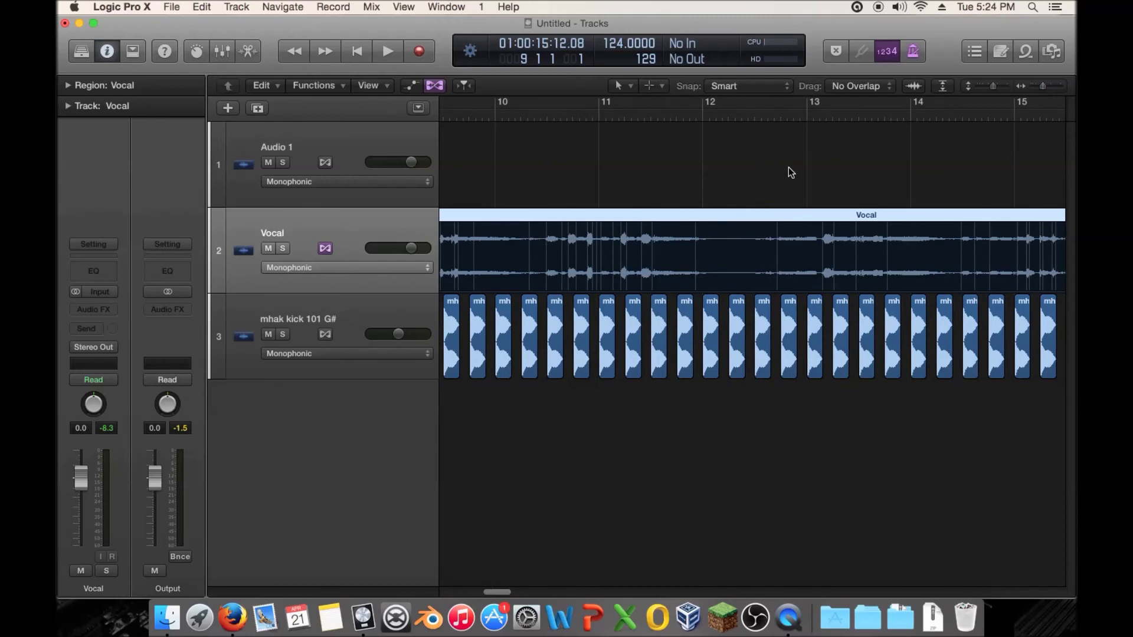
pyautogui.hscroll(2, 745, 171)
pyautogui.click(737, 118)
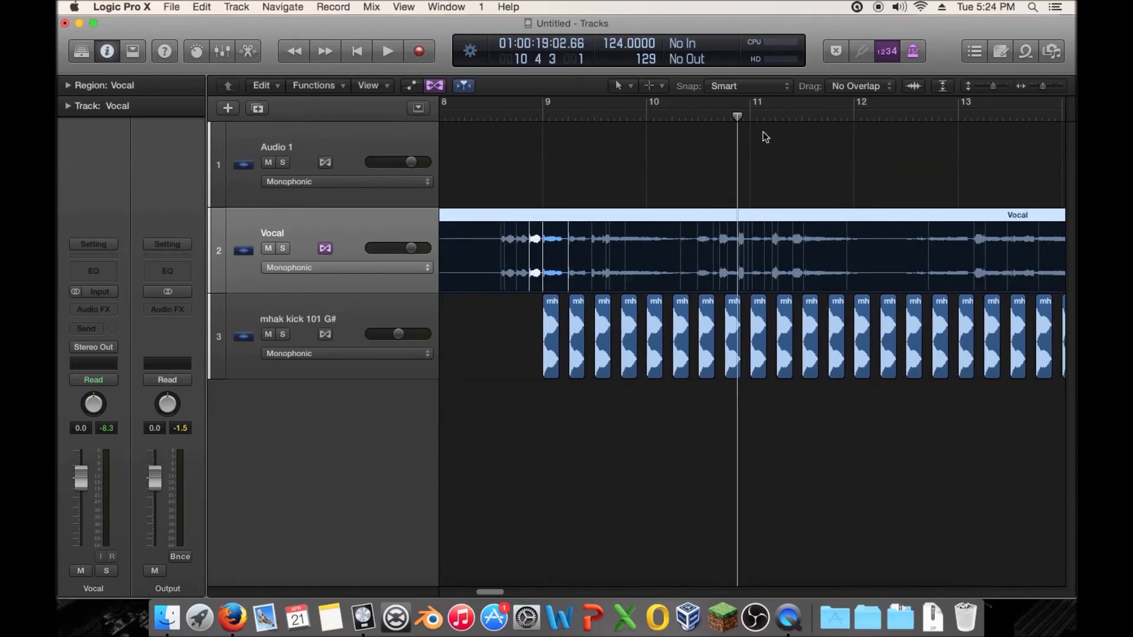
pyautogui.moveTo(1042, 86); pyautogui.dragTo(1058, 89)
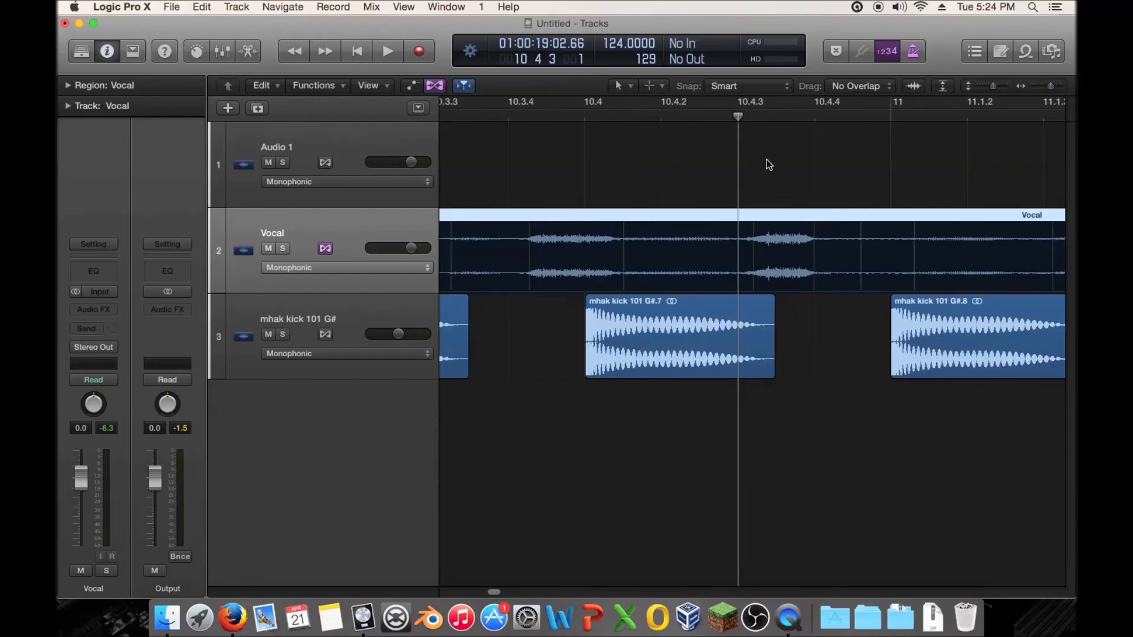
# - Try moving the vocal transient after 10.4.3 onto the playhead with a single flex marker, and remove that marker
pyautogui.click(752, 235)
pyautogui.moveTo(751, 234); pyautogui.dragTo(737, 235)
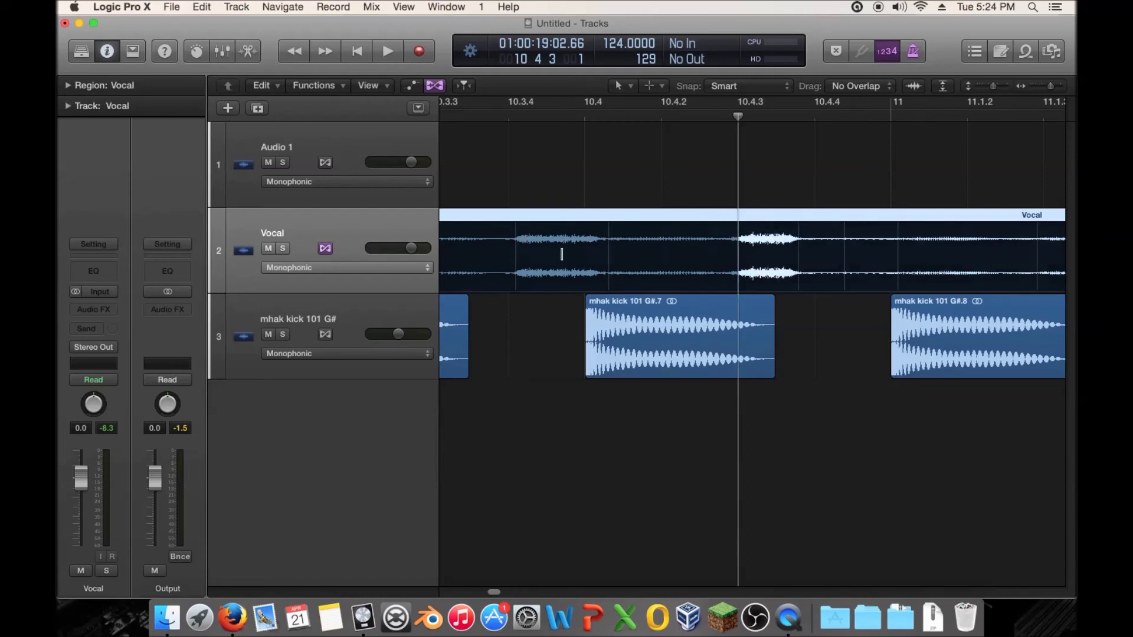
pyautogui.moveTo(1050, 86); pyautogui.dragTo(1039, 90)
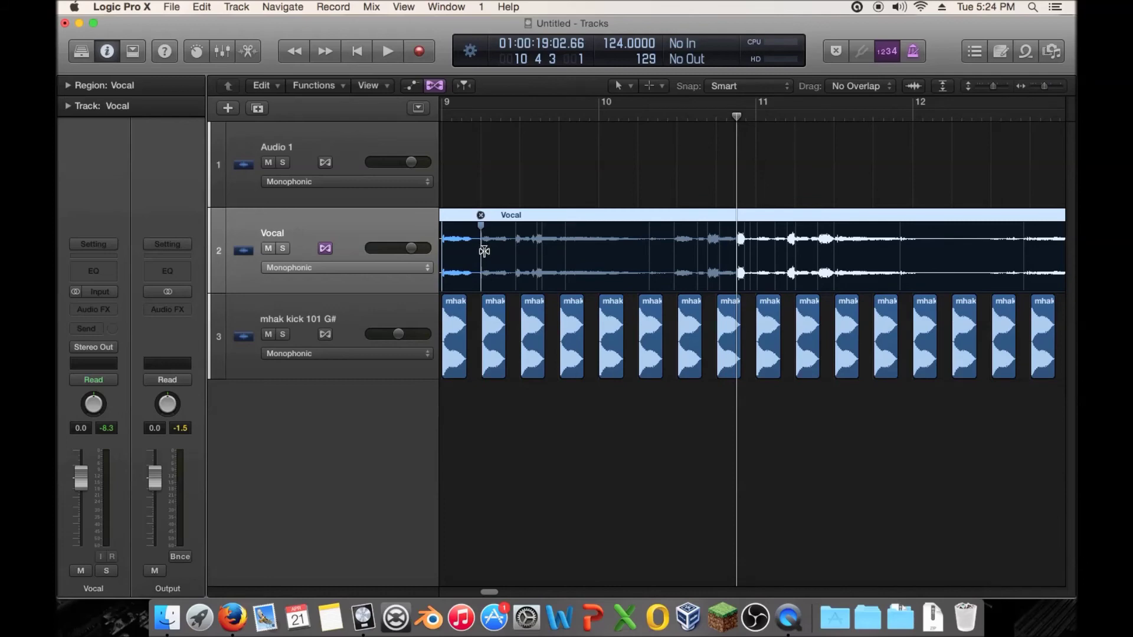
pyautogui.click(702, 215)
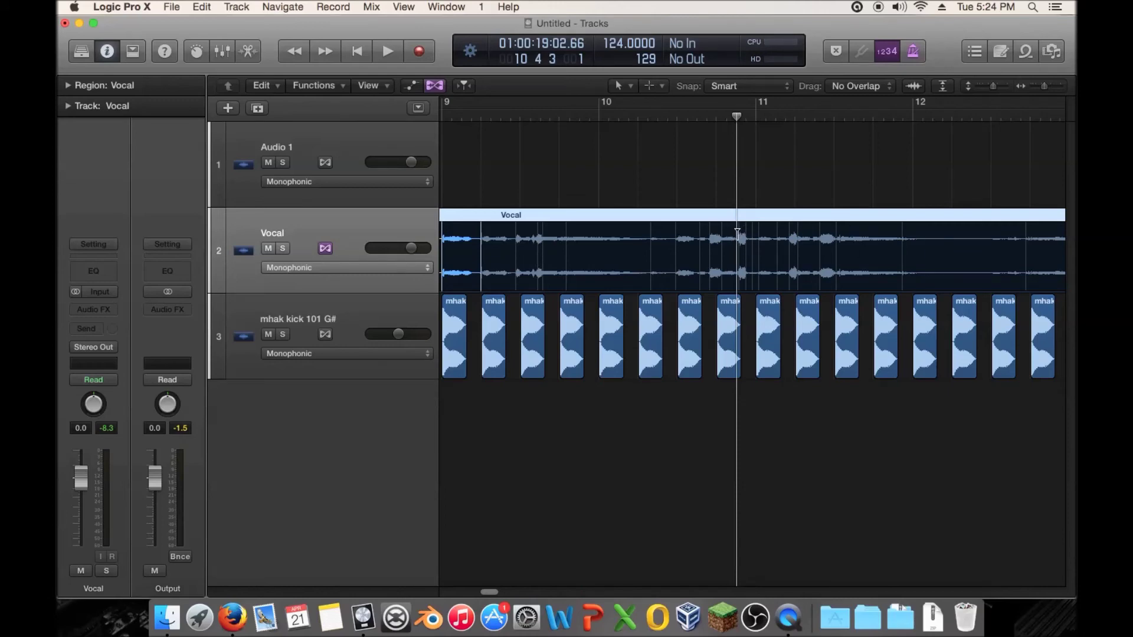
# - Add flex markers at the vocal transient near 10.4.3 and its neighbouring transients, and align the middle one with the playhead
pyautogui.moveTo(737, 234)
pyautogui.mouseDown()
pyautogui.moveTo(642, 234)
pyautogui.moveTo(769, 235)
pyautogui.moveTo(566, 242)
pyautogui.moveTo(737, 238)
pyautogui.mouseUp()
pyautogui.moveTo(735, 277); pyautogui.dragTo(733, 278)
pyautogui.moveTo(1043, 87); pyautogui.dragTo(1052, 87)
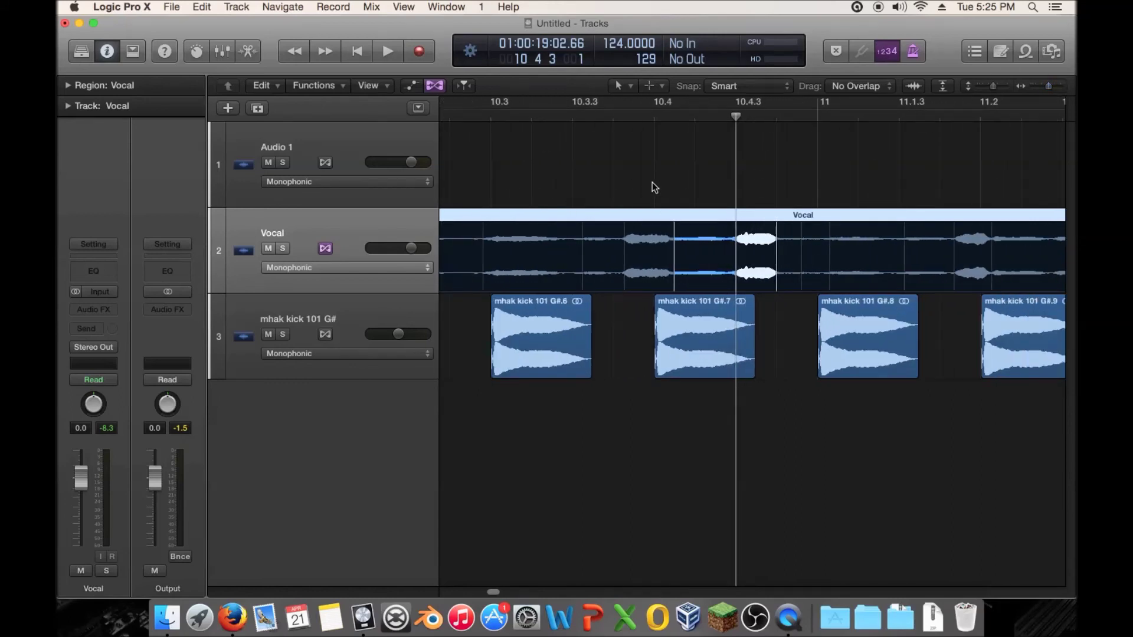
# - Add flex markers around the vocal transient just before 10.3 and move the middle one onto the kick at 10.3
pyautogui.hscroll(-3, 652, 187)
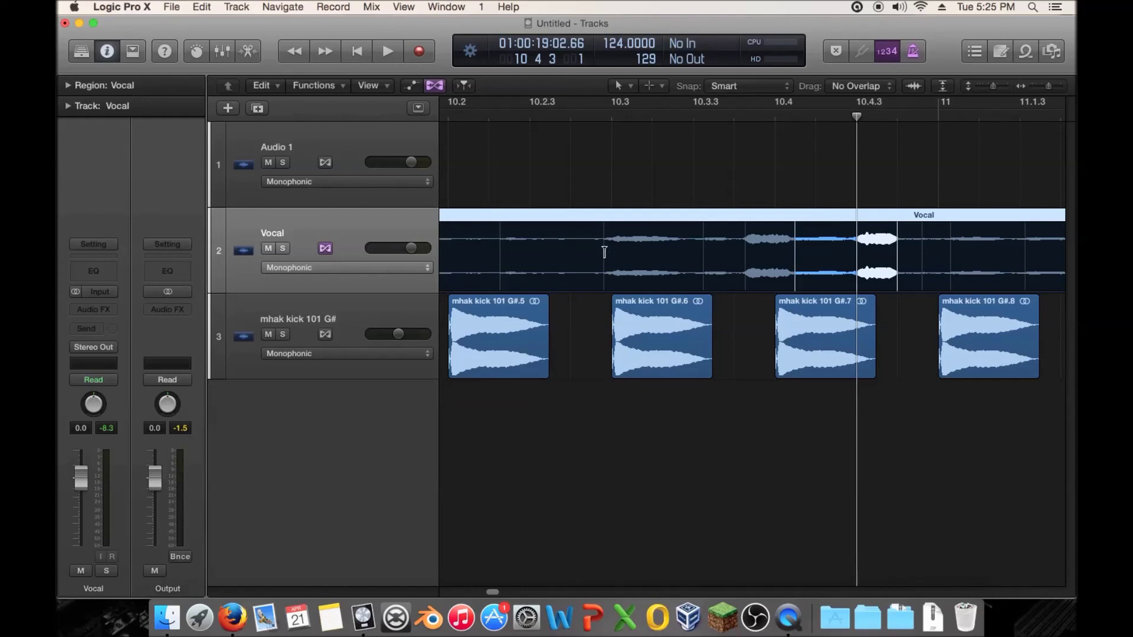
pyautogui.moveTo(602, 255); pyautogui.dragTo(611, 255)
pyautogui.moveTo(1052, 86); pyautogui.dragTo(1040, 89)
pyautogui.hscroll(-3, 946, 136)
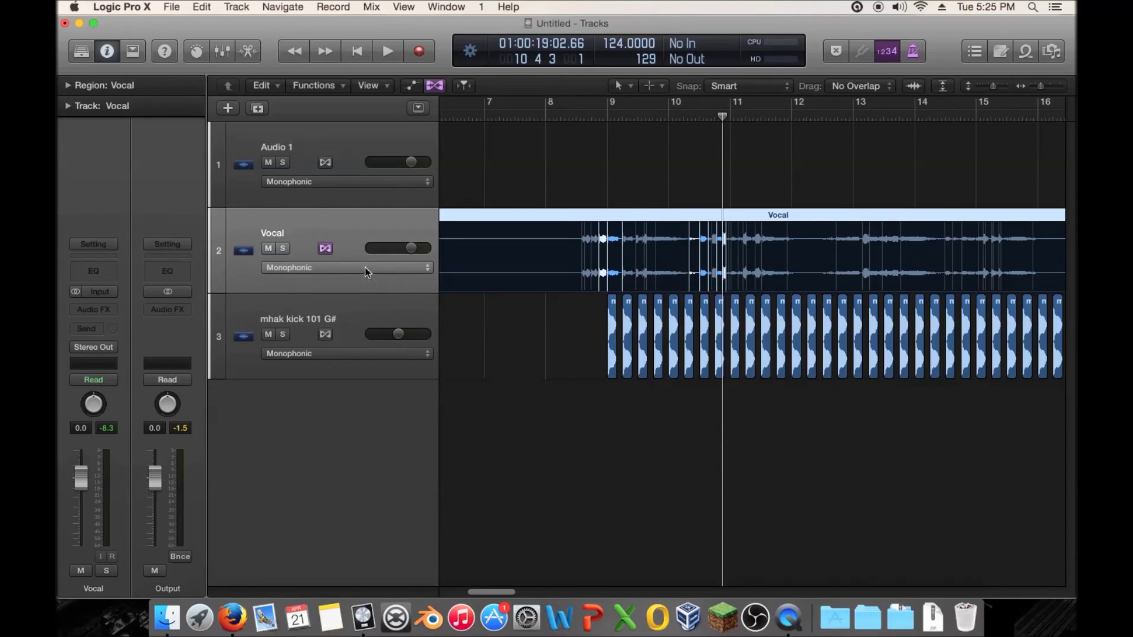
# - Set the kick track's Flex mode to Flex Time - Speed (FX) and turn Flex off for that track
pyautogui.click(392, 354)
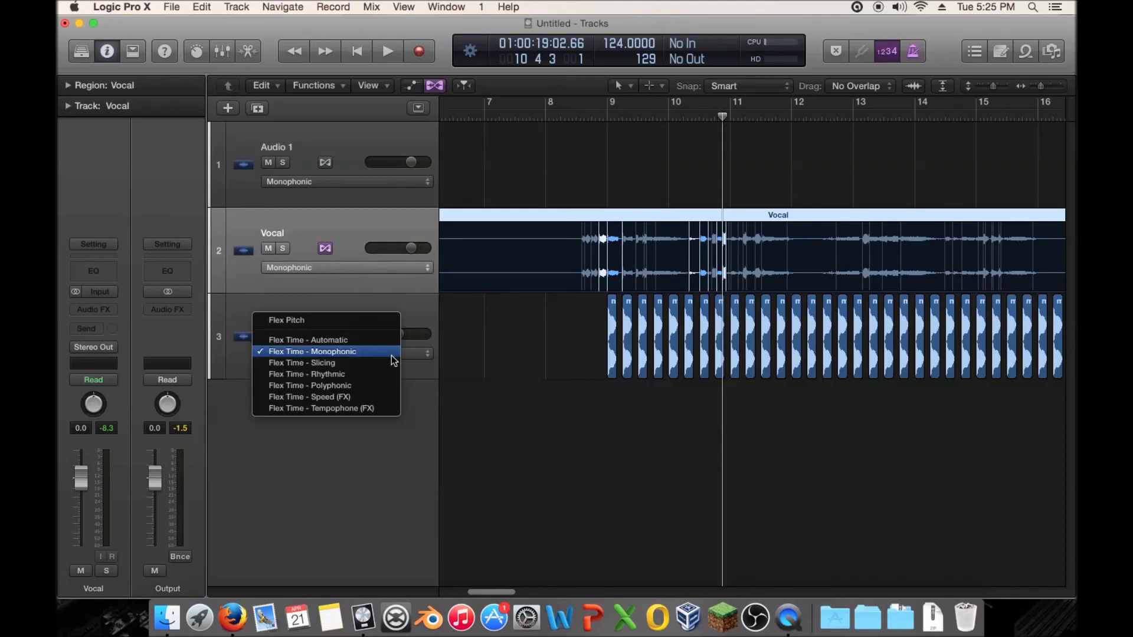
pyautogui.click(375, 397)
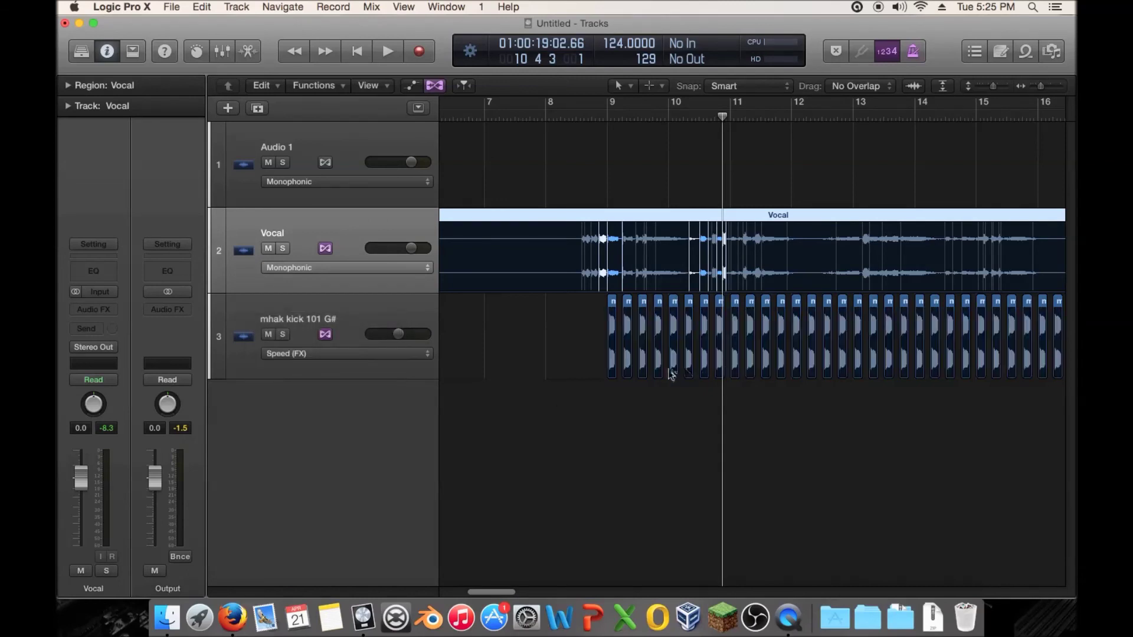
pyautogui.click(416, 309)
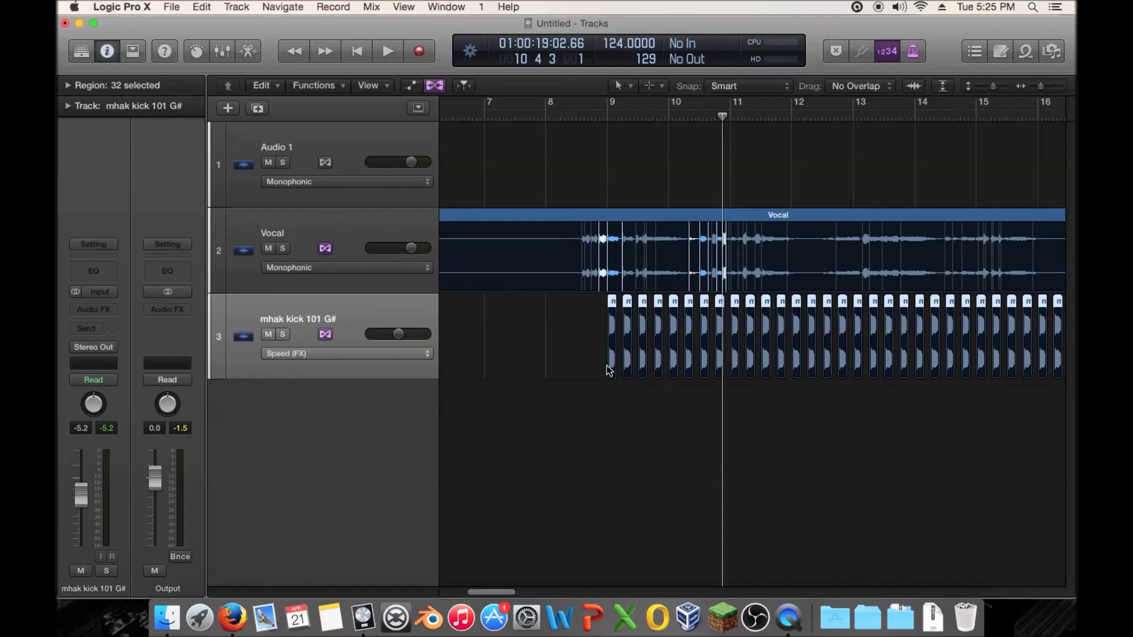
pyautogui.click(298, 354)
pyautogui.click(317, 353)
pyautogui.click(325, 335)
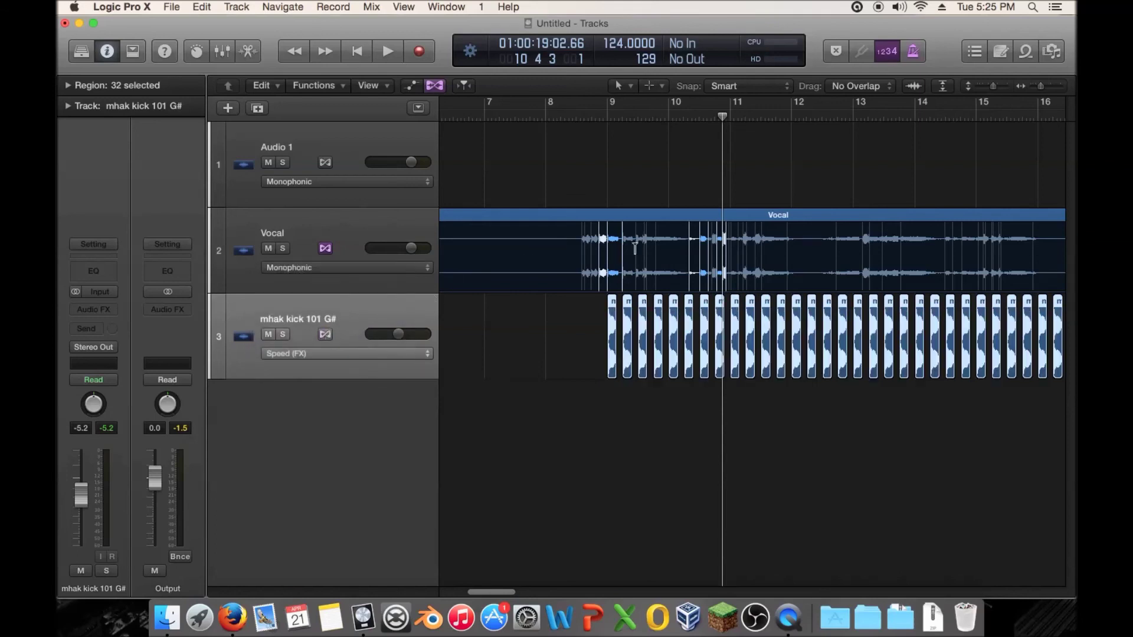
# - Place the playhead at 9 1 3 1
pyautogui.moveTo(565, 118); pyautogui.dragTo(613, 125)
pyautogui.press('super+l')
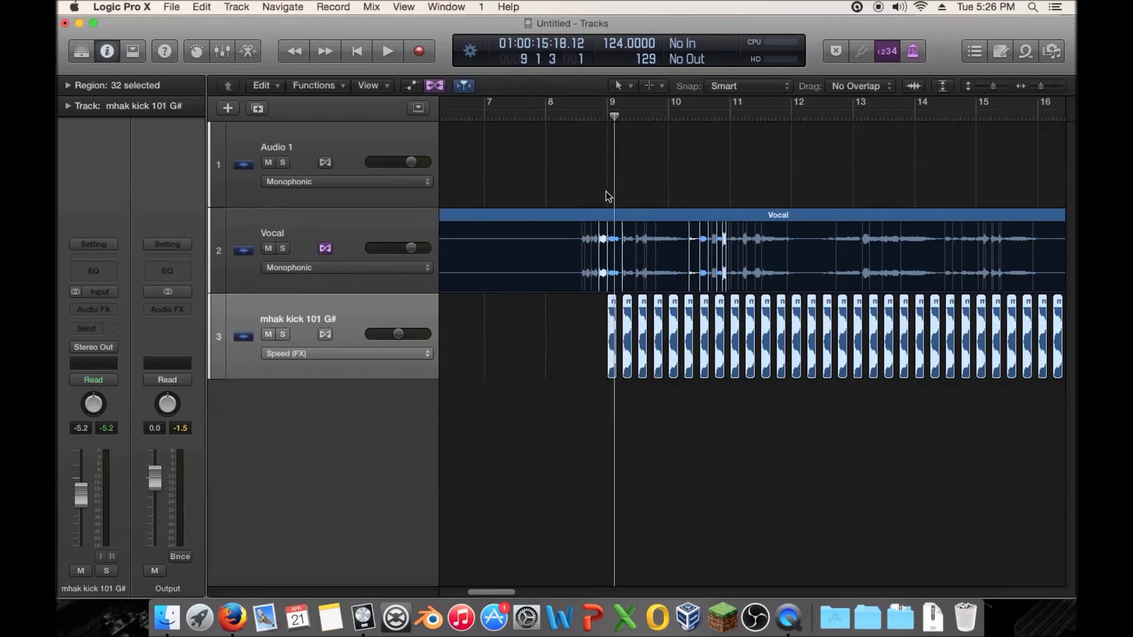